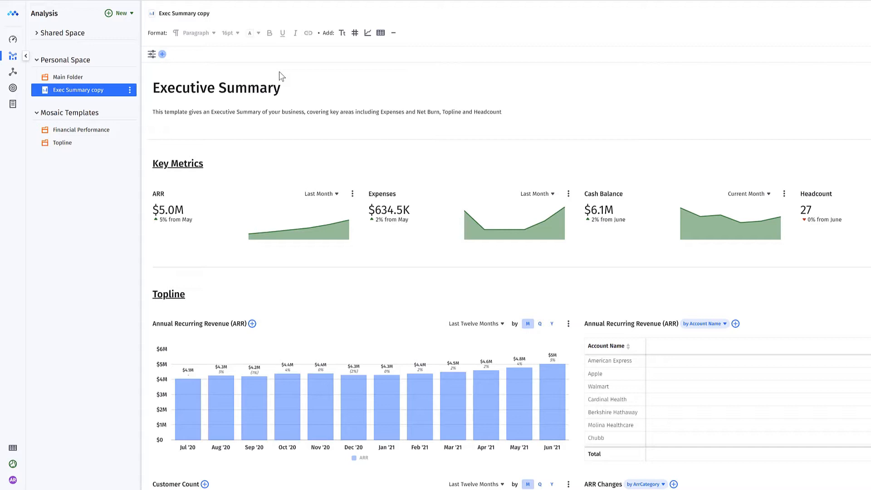
- Create a new analysis named Series B in the Personal Space
{"action": "left_click", "coordinate": [120, 13]}
{"action": "left_click", "coordinate": [105, 28]}
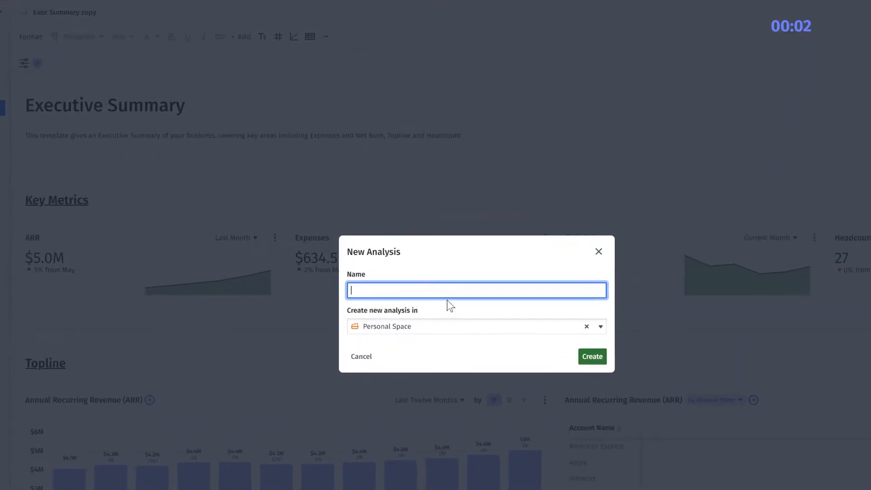
{"action": "type", "text": "Seri"}
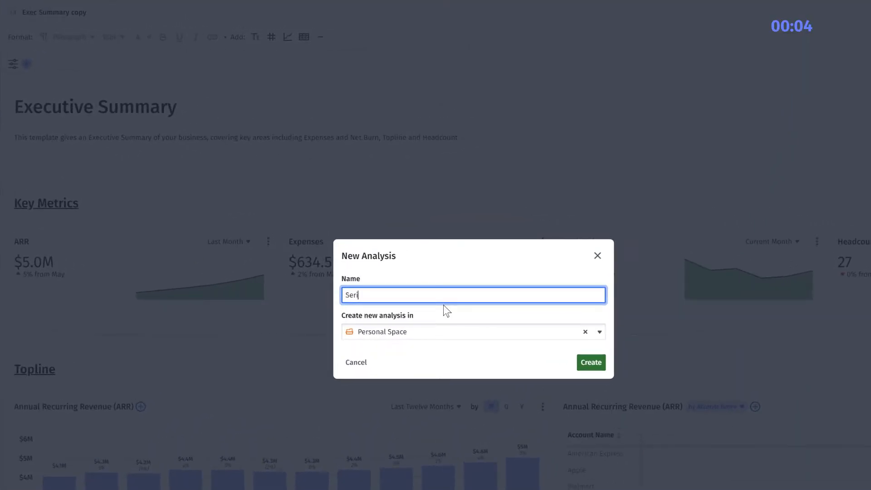
{"action": "type", "text": "es B"}
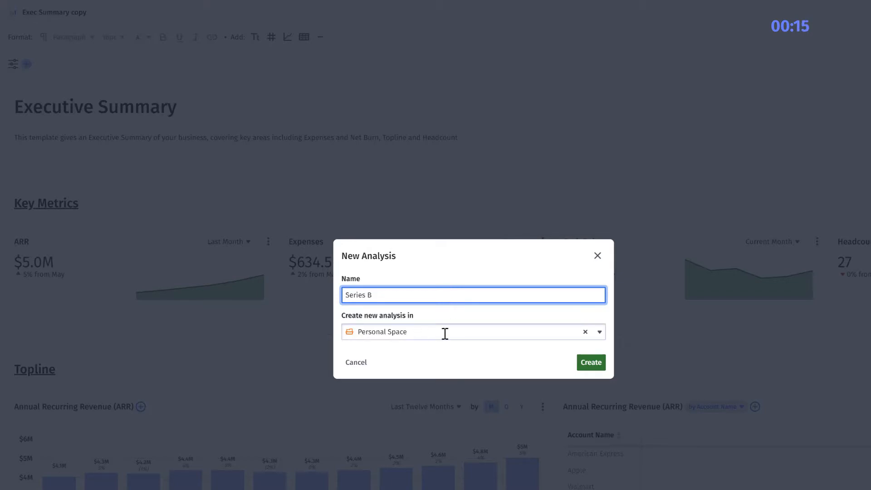
{"action": "left_click", "coordinate": [592, 362]}
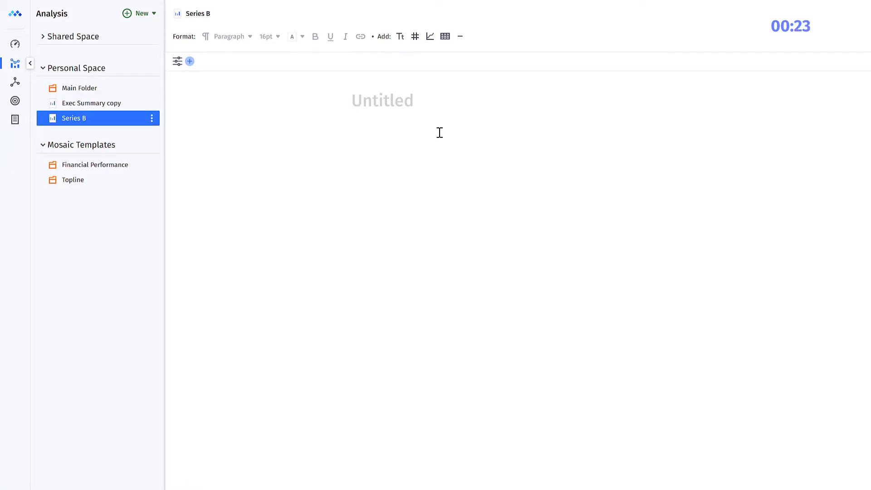
- Add the nine-item metrics list, from Quarterly ARR to Quarterly P&L and cash burn, and format it as a checkbox list
{"action": "left_click", "coordinate": [410, 134]}
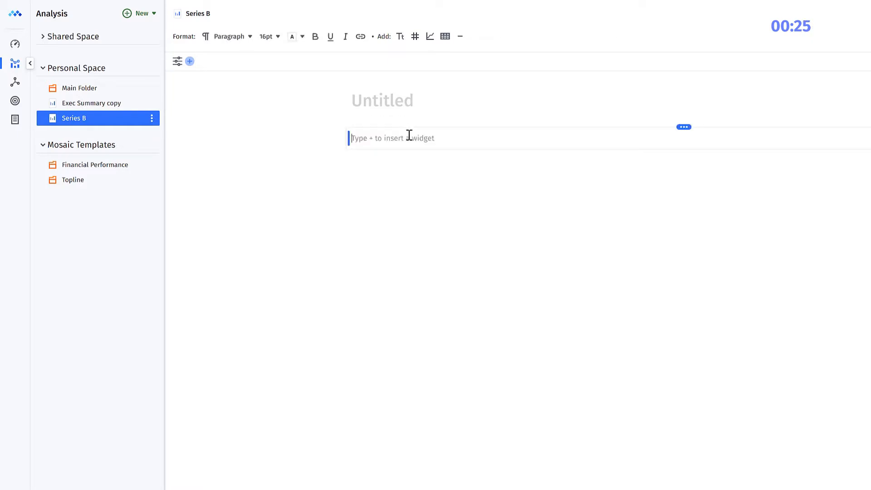
{"action": "type", "text": "Quarterly ARR ARR by customer / ARR waterfall Quarterly ARR roll forward (aka ARR changes, beginning/ending ARR, new ARR, churn) Quarterly new customer count Bookings ACV (Annual Contract Value) Revenue retention cohort data (Logo Retention by product line, Cohort Percent retention) Sales pipeline metrics (Cumulative Pipeline) Headcount breakdown by Dept. Quarterly P&L and cash burn"}
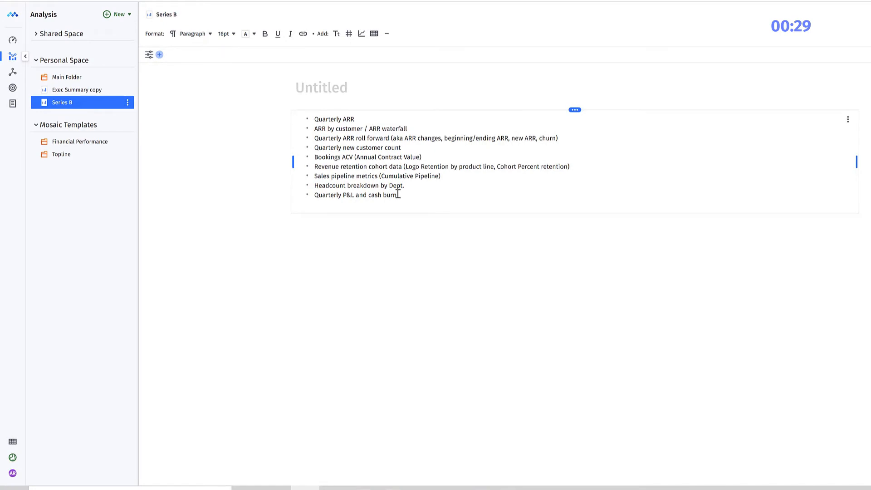
{"action": "left_click_drag", "start_coordinate": [397, 194], "coordinate": [314, 118]}
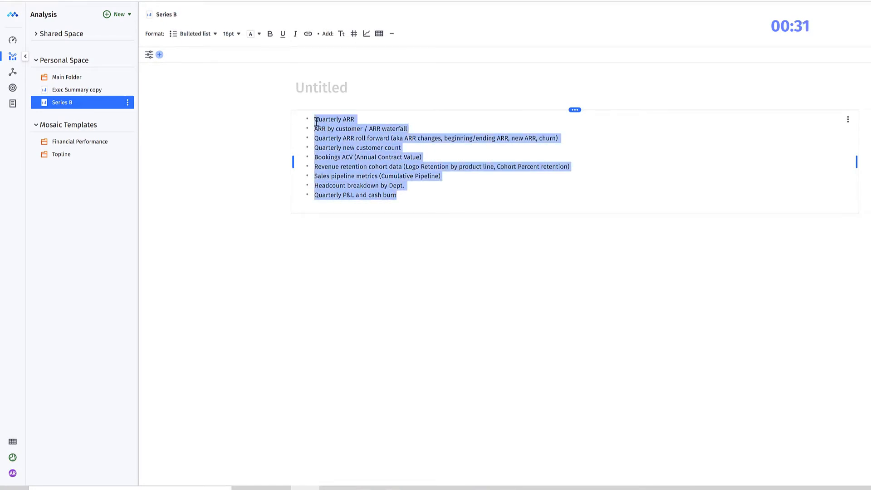
{"action": "left_click", "coordinate": [212, 34]}
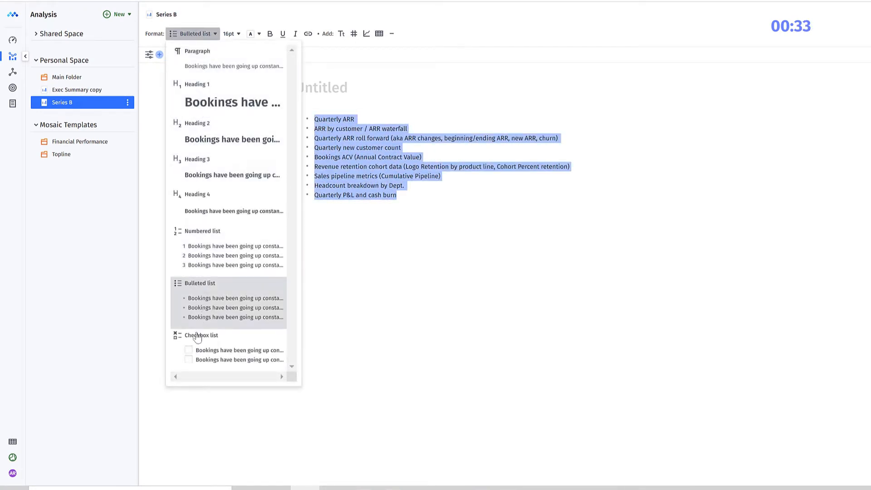
{"action": "left_click", "coordinate": [220, 339]}
- Insert a chart widget in a new block below the checklist
{"action": "left_click", "coordinate": [298, 234]}
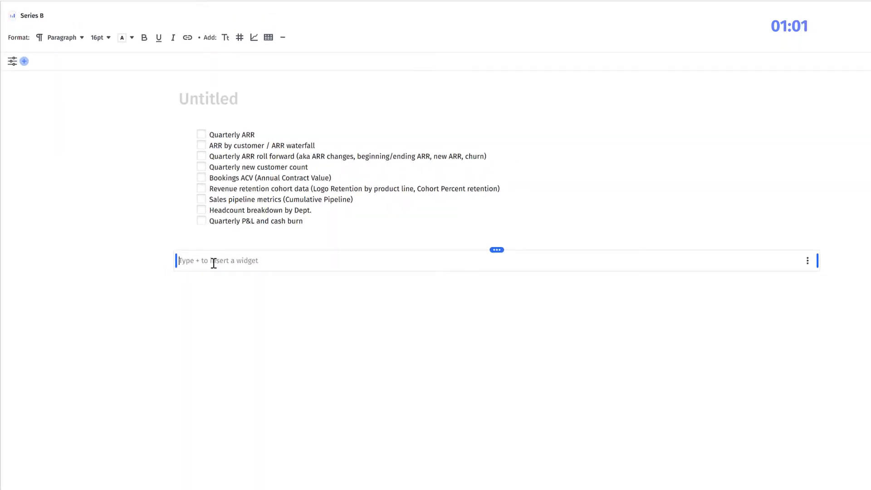
{"action": "type", "text": "+"}
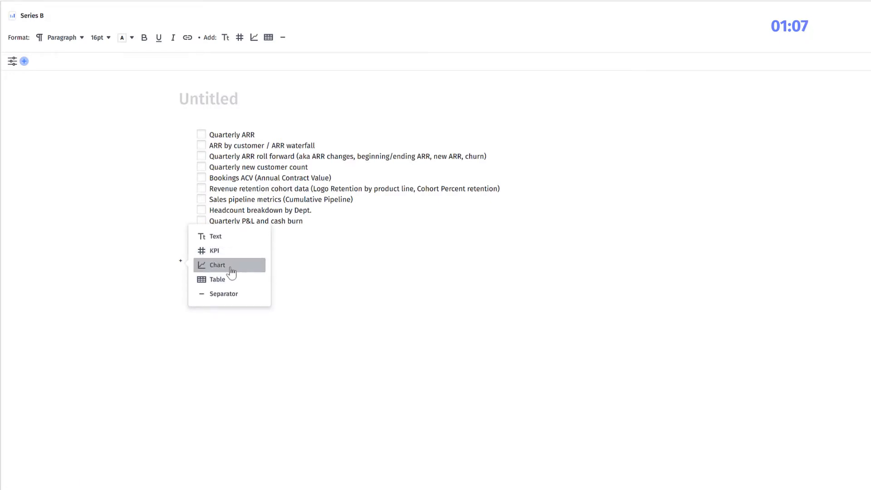
{"action": "left_click", "coordinate": [232, 271]}
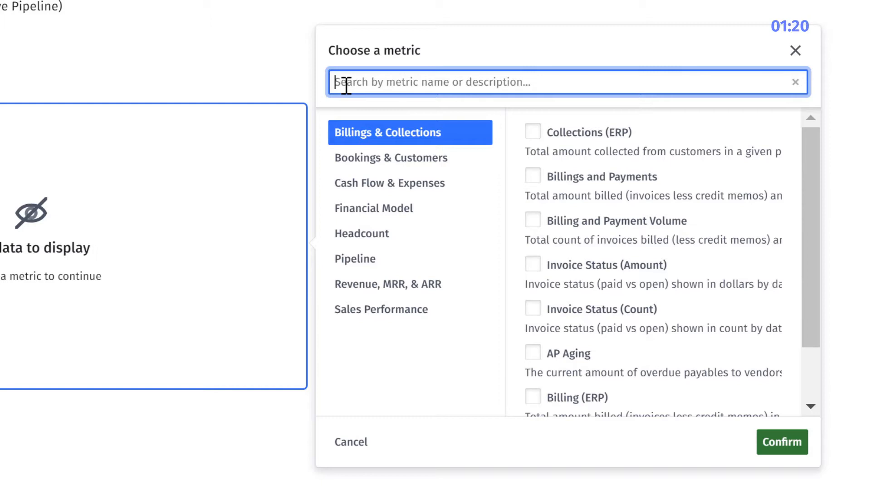
- Find and select the ARR and ARR Changes metrics for the chart widget
{"action": "type", "text": "A"}
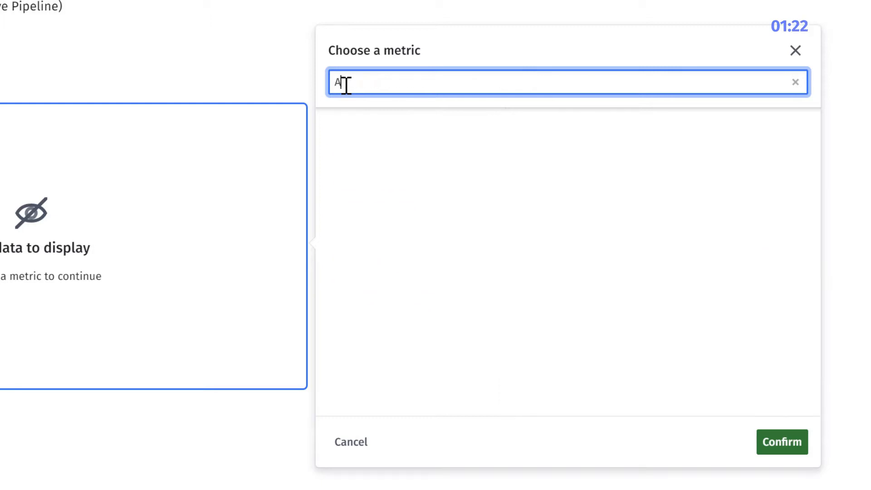
{"action": "type", "text": "RR"}
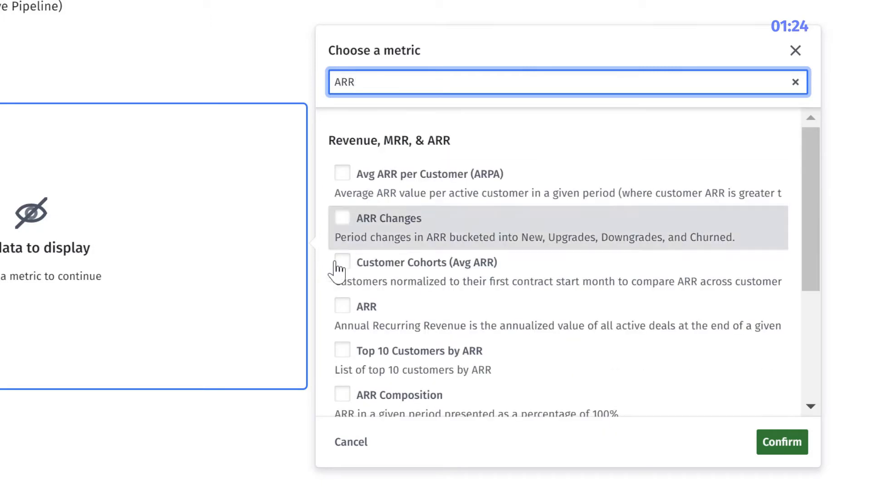
{"action": "left_click", "coordinate": [343, 307]}
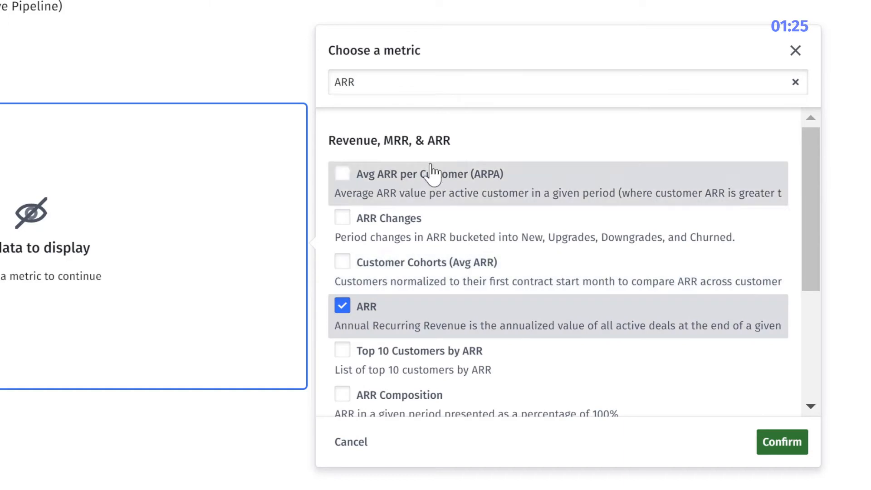
{"action": "left_click", "coordinate": [413, 80]}
{"action": "type", "text": "CHAN"}
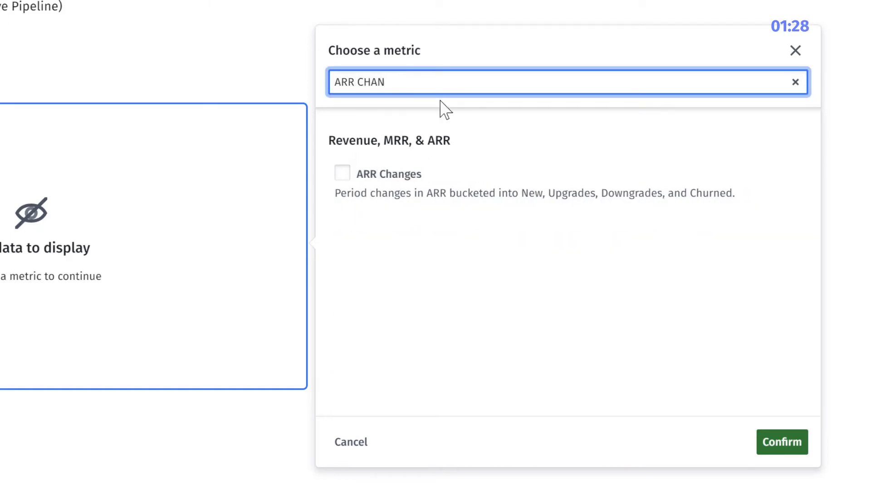
{"action": "left_click", "coordinate": [372, 178]}
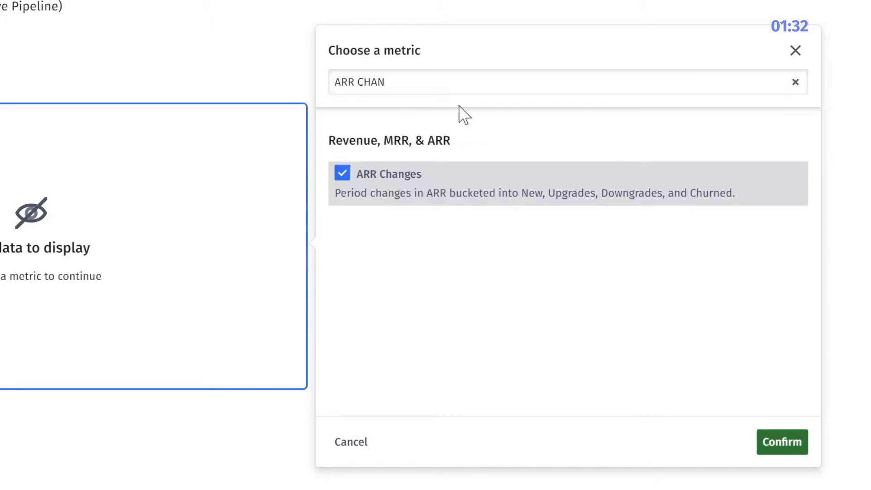
- Replace the metric search with CUSTOMER COUNT and select the Customer Count metric
{"action": "left_click_drag", "start_coordinate": [385, 84], "coordinate": [355, 83]}
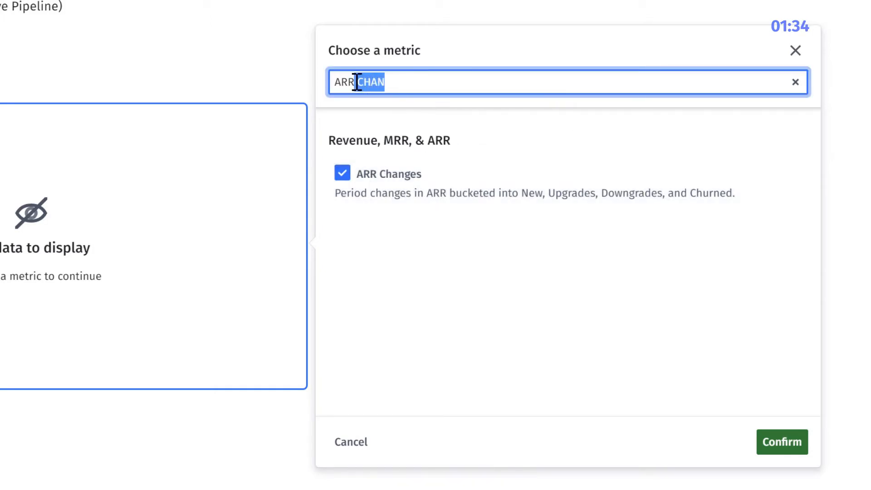
{"action": "key", "text": "BackSpace"}
{"action": "type", "text": "CUSTOMER COU"}
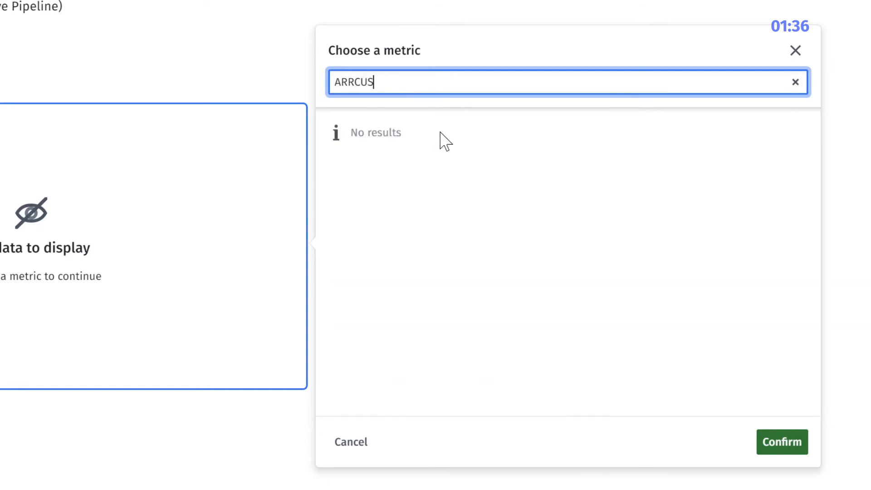
{"action": "key", "text": "BackSpace"}
{"action": "key", "text": "BackSpace"}
{"action": "key", "text": "BackSpace"}
{"action": "key", "text": "BackSpace"}
{"action": "key", "text": "BackSpace"}
{"action": "key", "text": "BackSpace"}
{"action": "key", "text": "BackSpace"}
{"action": "key", "text": "BackSpace"}
{"action": "key", "text": "BackSpace"}
{"action": "key", "text": "BackSpace"}
{"action": "key", "text": "BackSpace"}
{"action": "key", "text": "BackSpace"}
{"action": "key", "text": "BackSpace"}
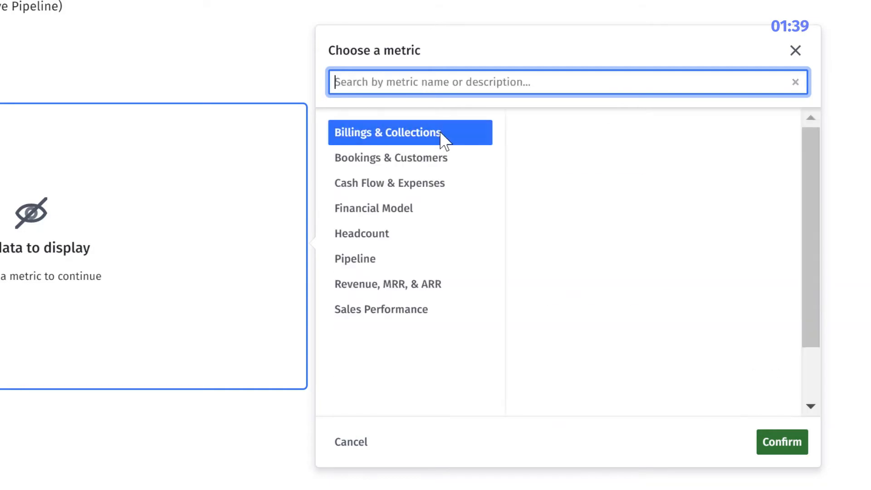
{"action": "type", "text": "CUSTOMER COUNT"}
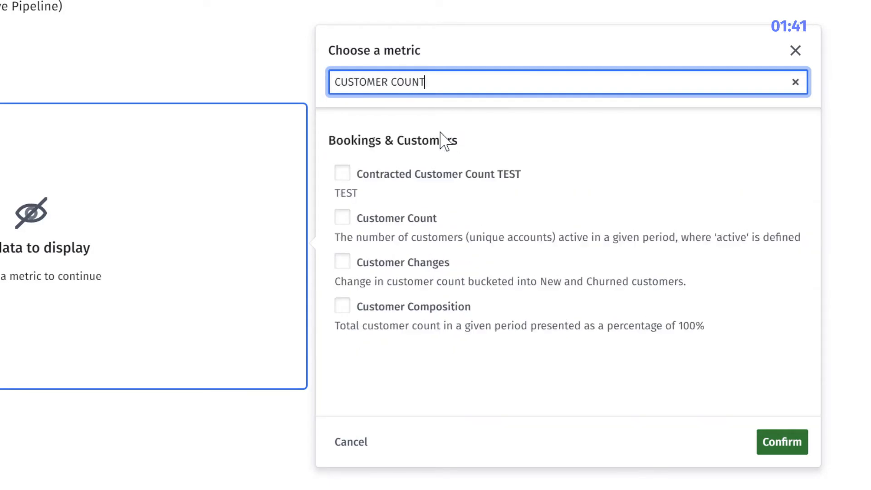
{"action": "left_click", "coordinate": [424, 237]}
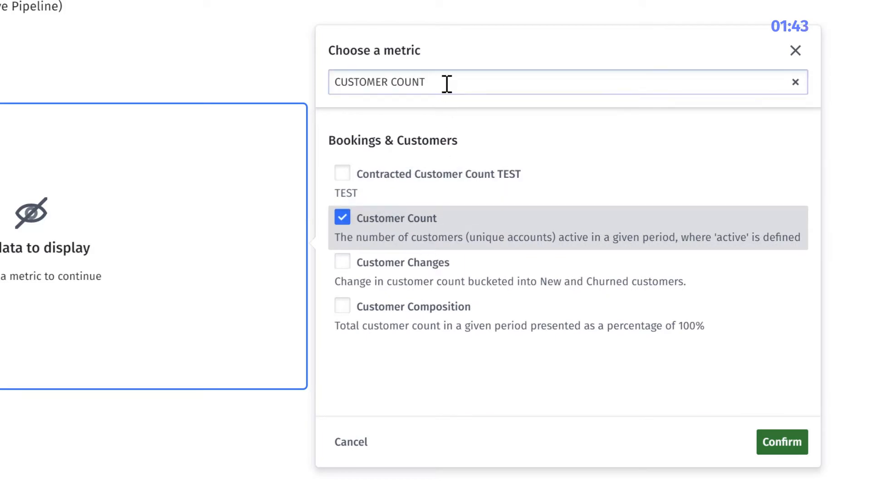
- Search the metrics for BOOKINGS and select Bookings (ACV)
{"action": "left_click_drag", "start_coordinate": [445, 84], "coordinate": [332, 81]}
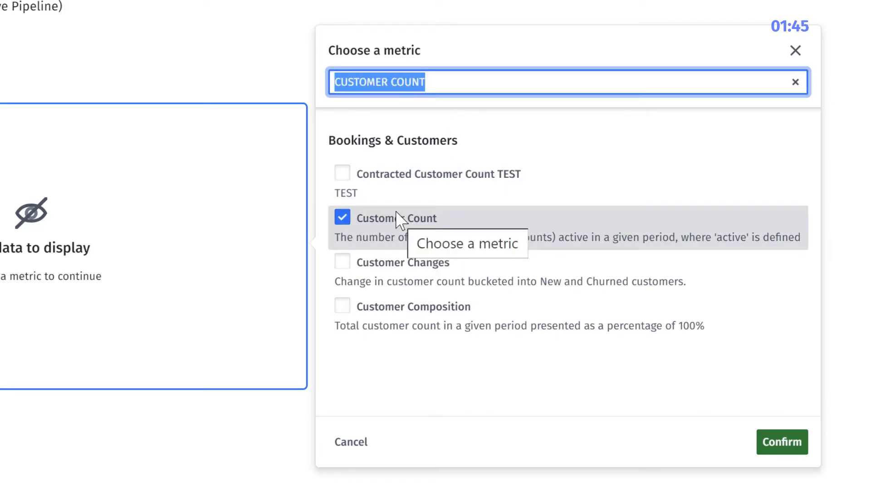
{"action": "key", "text": "BackSpace"}
{"action": "type", "text": "BOOK"}
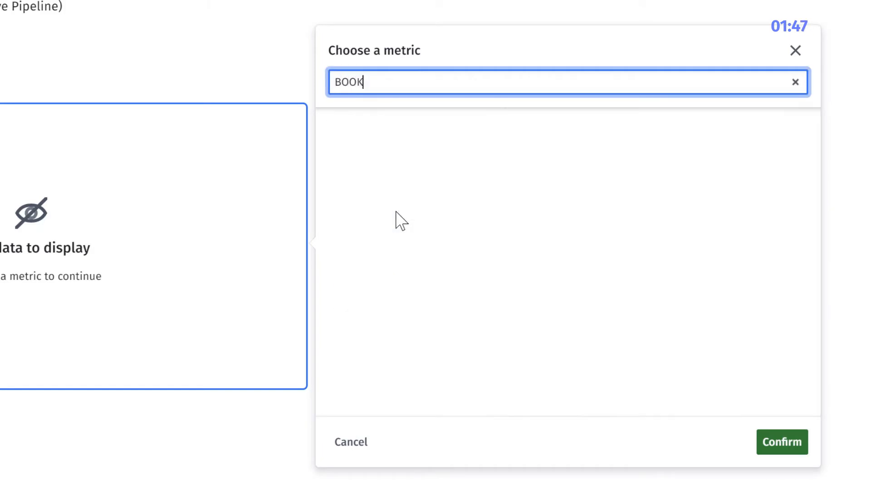
{"action": "type", "text": "INGS ACV"}
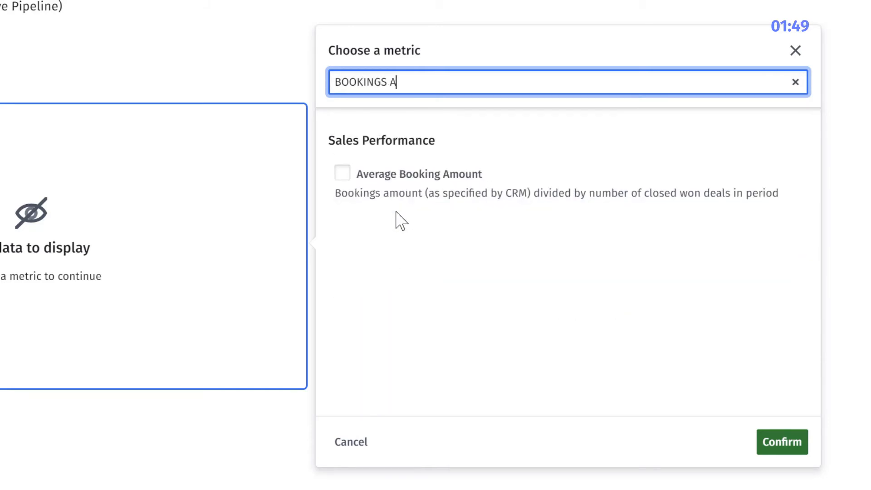
{"action": "key", "text": "BackSpace"}
{"action": "key", "text": "BackSpace"}
{"action": "key", "text": "BackSpace"}
{"action": "key", "text": "BackSpace"}
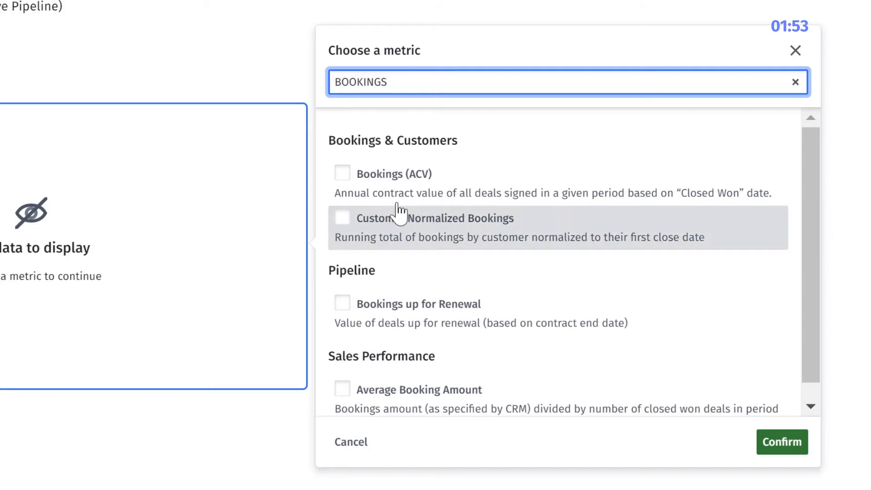
{"action": "left_click", "coordinate": [402, 187]}
- Search the metrics for LOGO and select Customer (Logo) Retention
{"action": "left_click", "coordinate": [414, 83]}
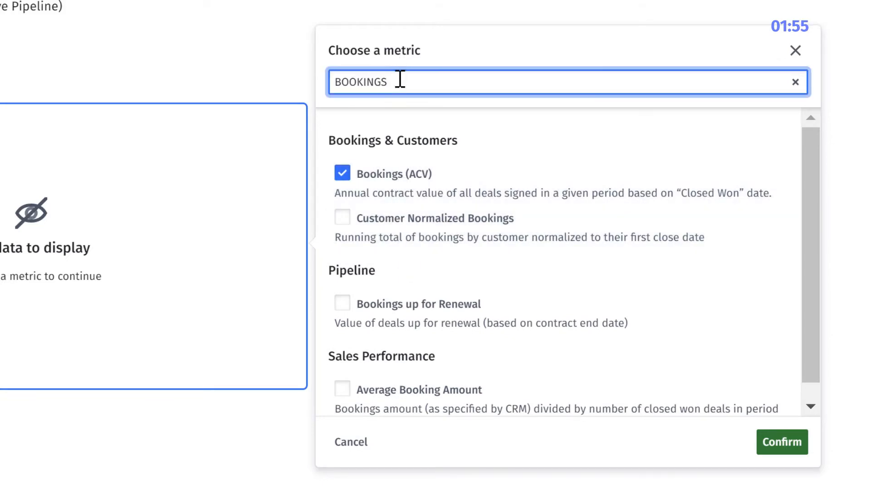
{"action": "left_click_drag", "start_coordinate": [400, 79], "coordinate": [340, 81]}
{"action": "key", "text": "BackSpace"}
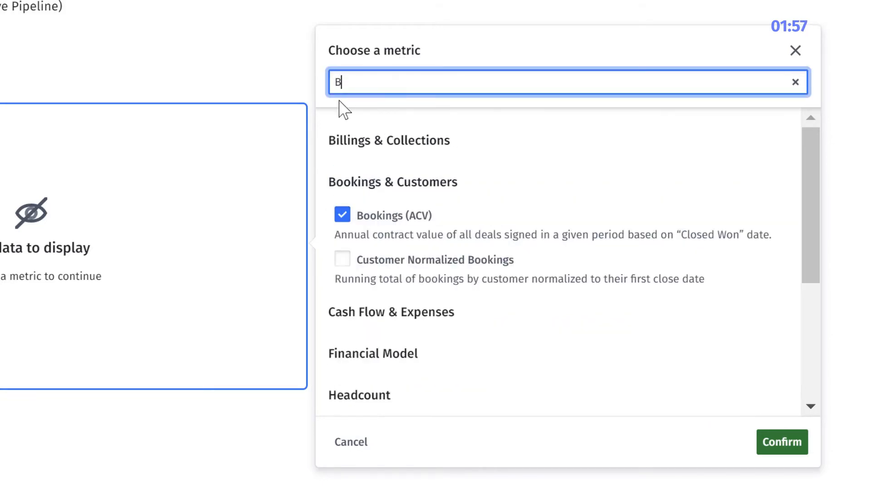
{"action": "key", "text": "BackSpace"}
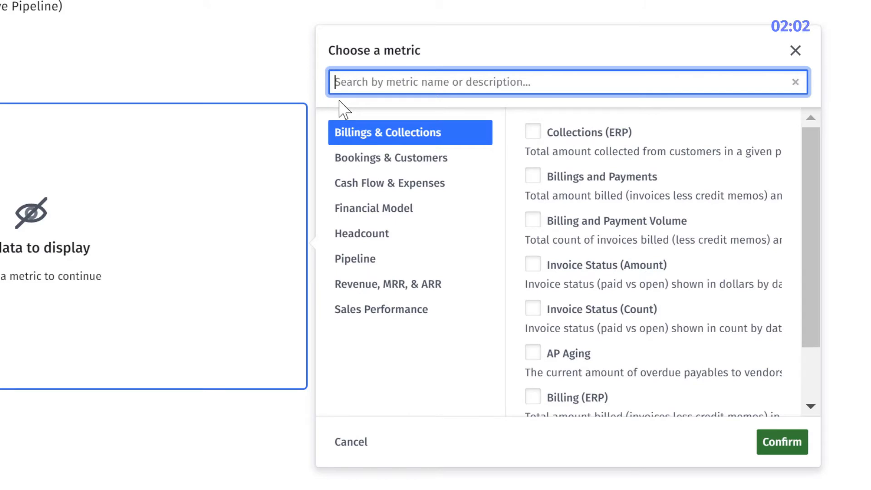
{"action": "type", "text": "LOGO"}
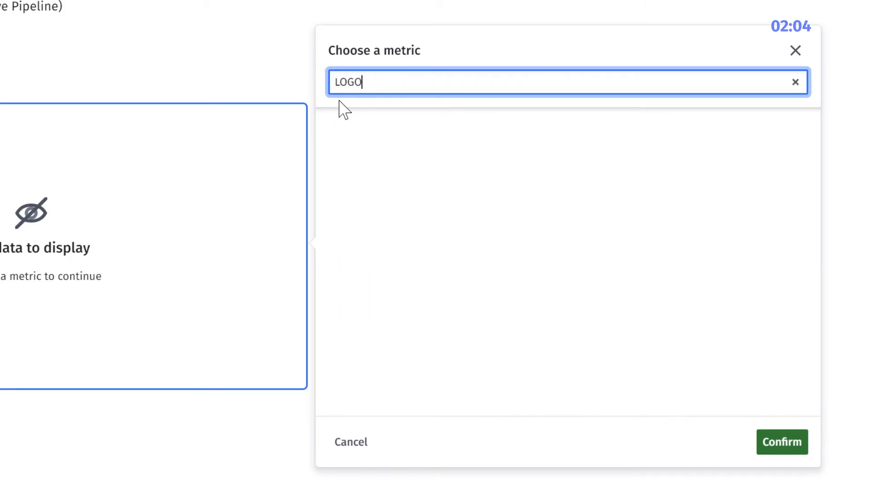
{"action": "left_click", "coordinate": [381, 171]}
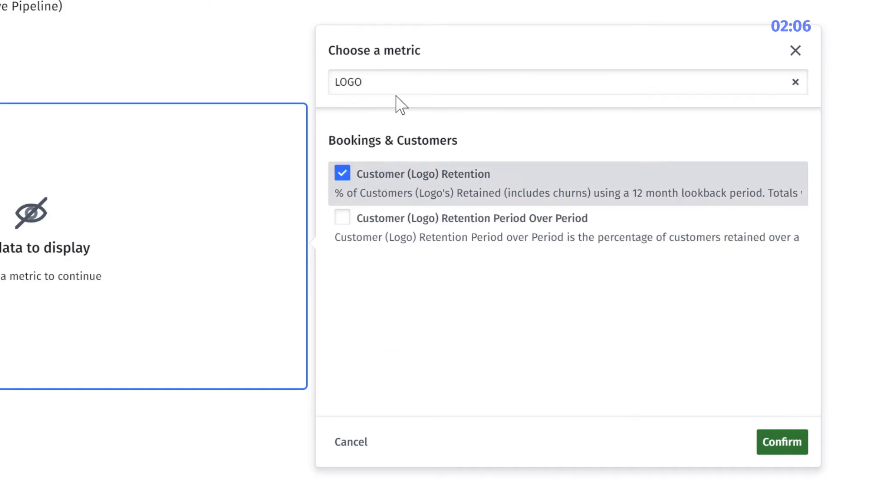
- Search the metrics for COHORT and select Cohort Percent Retention (ARR)
{"action": "left_click_drag", "start_coordinate": [360, 90], "coordinate": [334, 81]}
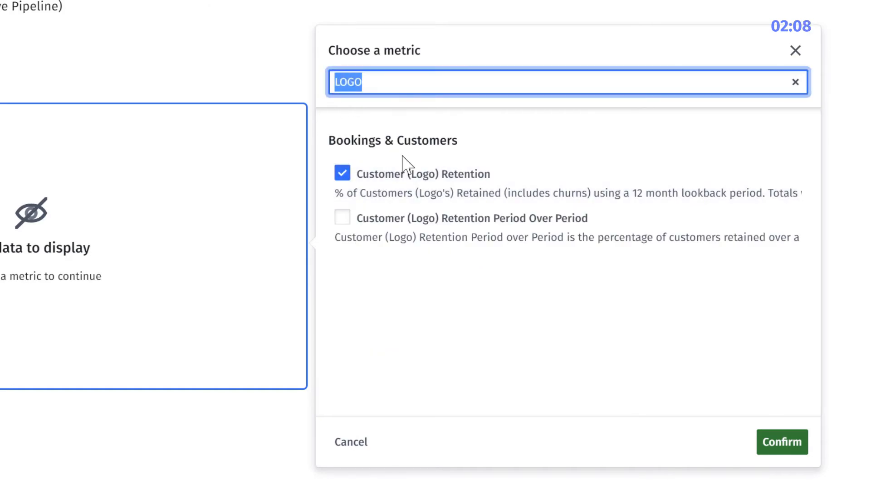
{"action": "key", "text": "BackSpace"}
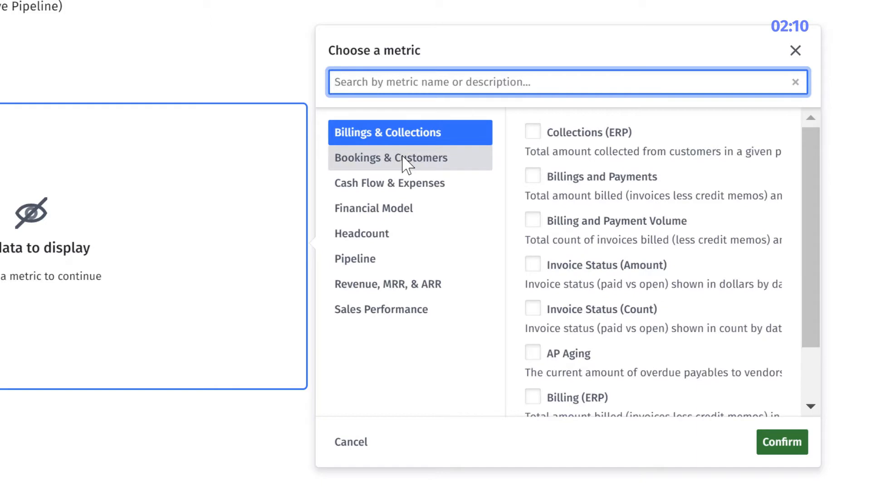
{"action": "type", "text": "COHORT"}
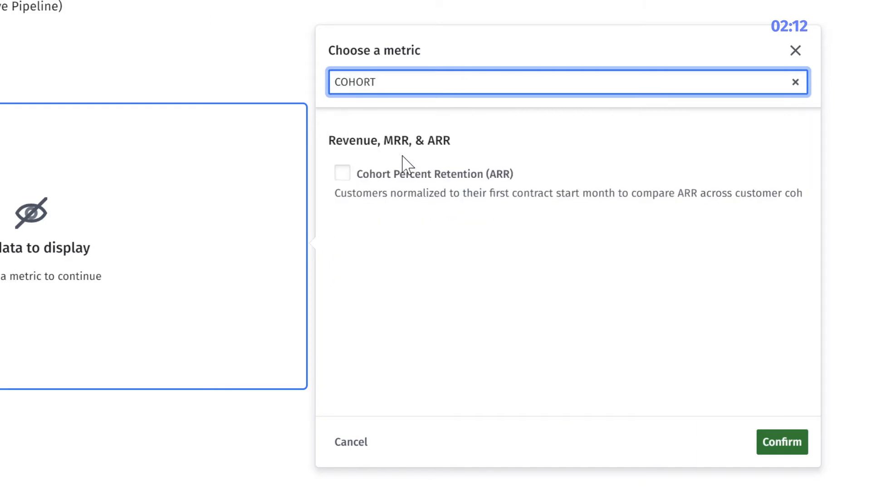
{"action": "left_click", "coordinate": [399, 187]}
- Replace the metric search with CUMU and select the Cumulative Pipeline metric
{"action": "left_click", "coordinate": [399, 78]}
{"action": "key", "text": "BackSpace"}
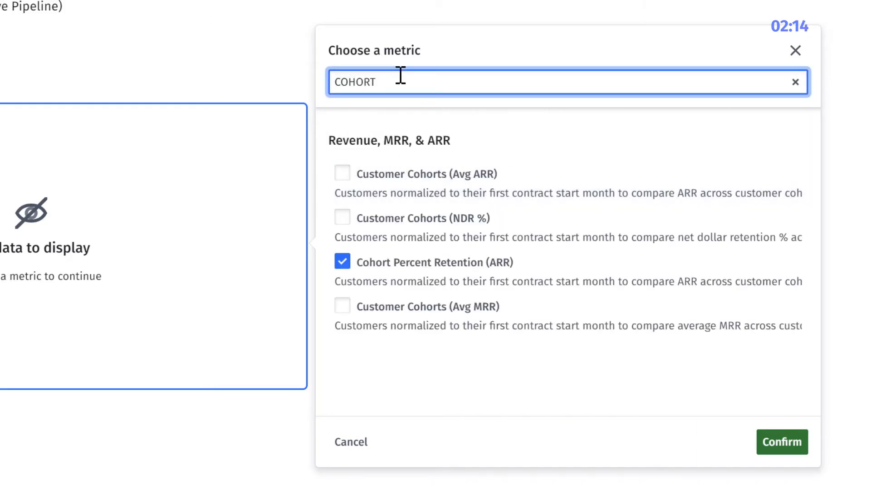
{"action": "key", "text": "BackSpace"}
{"action": "key", "text": "BackSpace"}
{"action": "key", "text": "BackSpace"}
{"action": "key", "text": "BackSpace"}
{"action": "key", "text": "BackSpace"}
{"action": "key", "text": "BackSpace"}
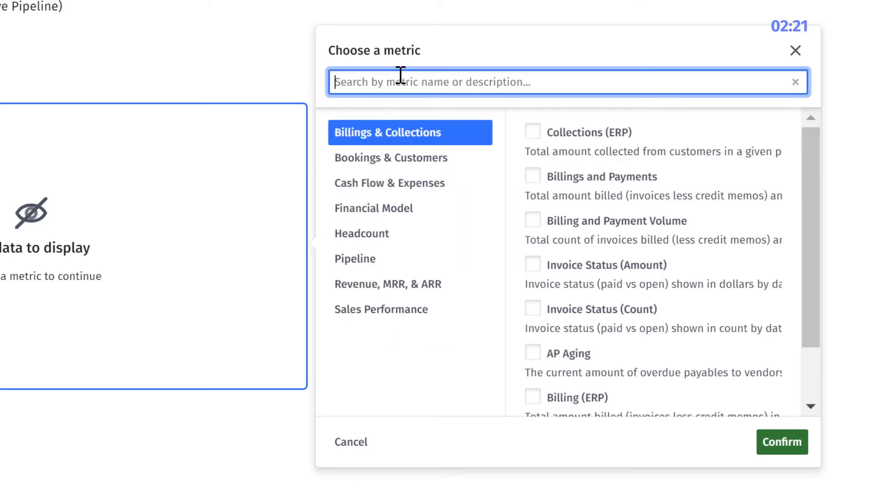
{"action": "type", "text": "CUMU"}
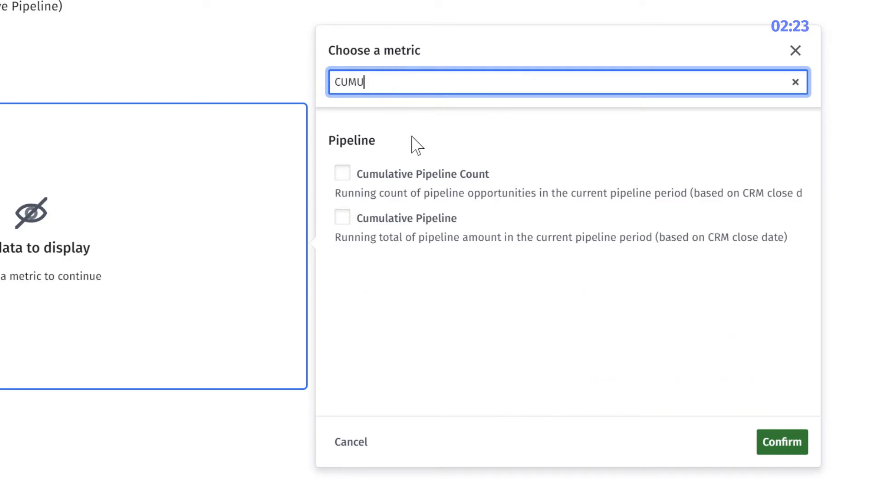
{"action": "left_click", "coordinate": [360, 238]}
- Search the metrics for HEADCOUNT, select Total Headcount and confirm the chosen metrics
{"action": "left_click_drag", "start_coordinate": [385, 87], "coordinate": [332, 88]}
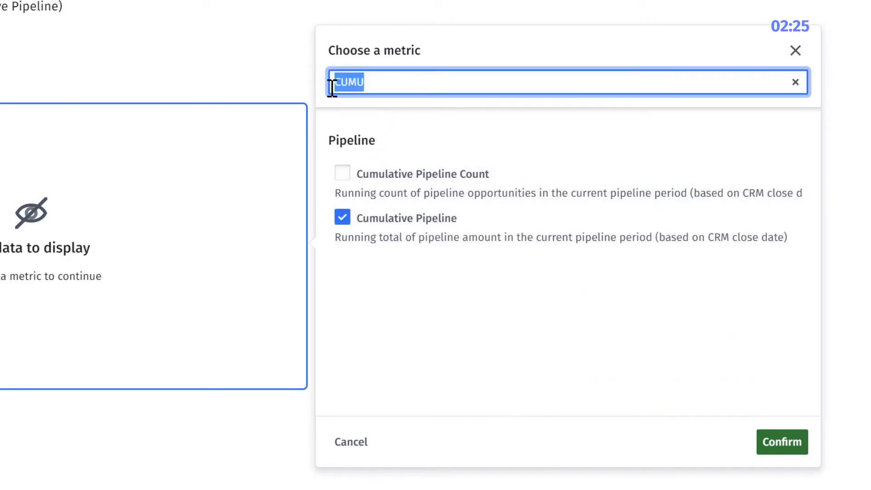
{"action": "key", "text": "BackSpace"}
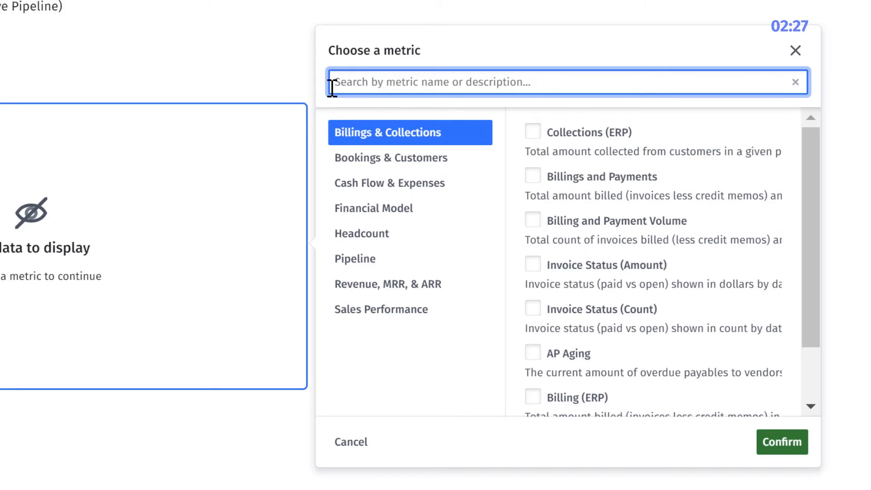
{"action": "type", "text": "HEADCOUNT"}
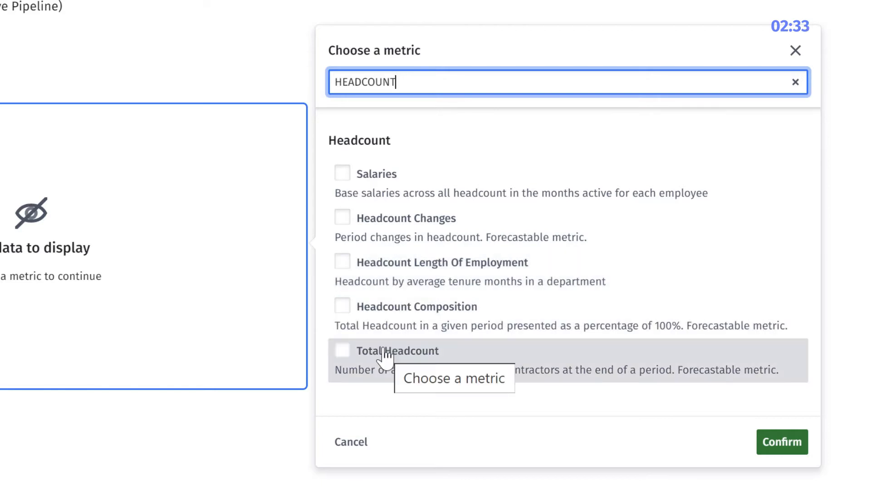
{"action": "left_click", "coordinate": [385, 353]}
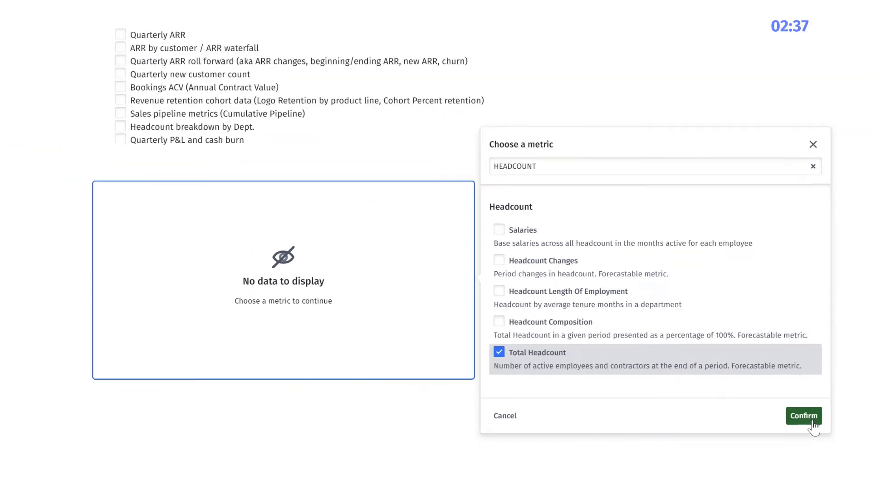
{"action": "left_click", "coordinate": [817, 401]}
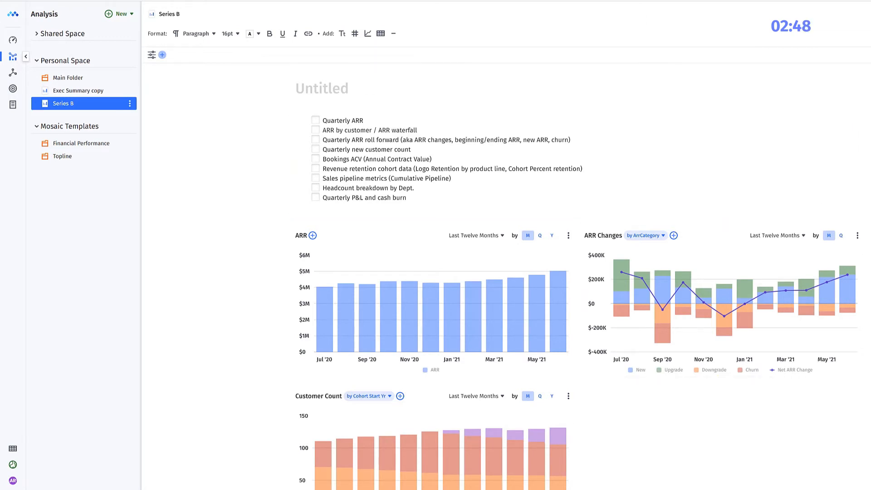
- Insert a chart widget in the empty space beside Customer Count, below the ARR Changes chart
{"action": "scroll", "coordinate": [850, 245], "scroll_direction": "down", "scroll_amount": 3}
{"action": "scroll", "coordinate": [506, 273], "scroll_direction": "up", "scroll_amount": 3}
{"action": "scroll", "coordinate": [859, 213], "scroll_direction": "down", "scroll_amount": 3}
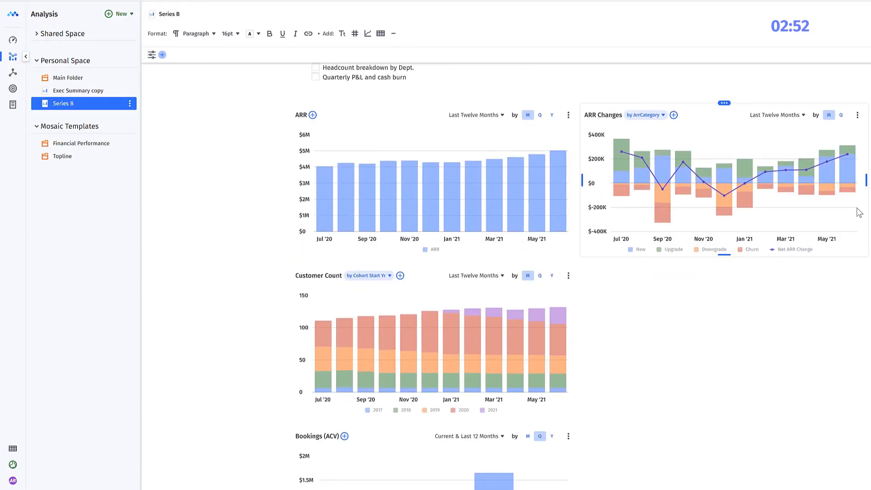
{"action": "scroll", "coordinate": [542, 200], "scroll_direction": "up", "scroll_amount": 3}
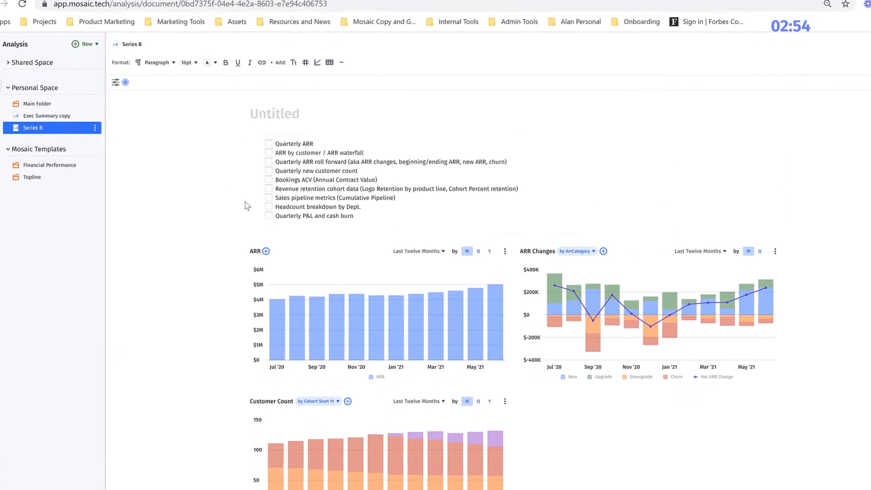
{"action": "left_click", "coordinate": [289, 157]}
{"action": "left_click", "coordinate": [594, 417]}
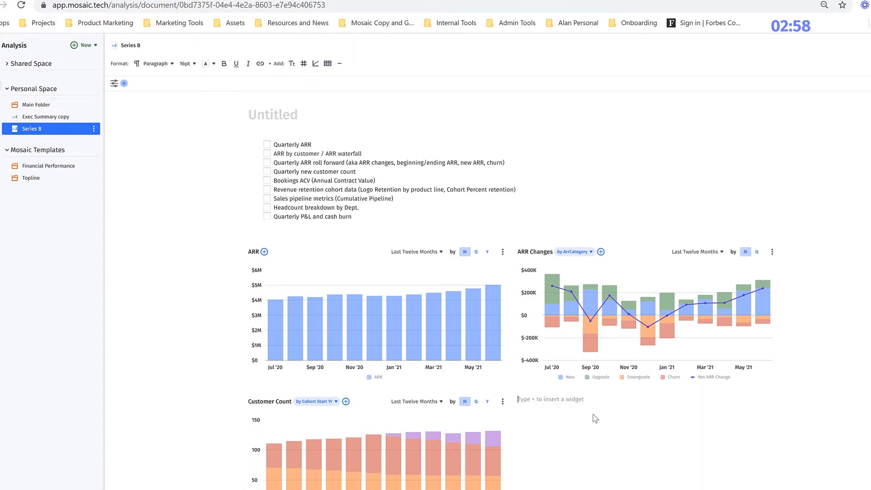
{"action": "type", "text": "+"}
{"action": "key", "text": "Down"}
{"action": "key", "text": "Down"}
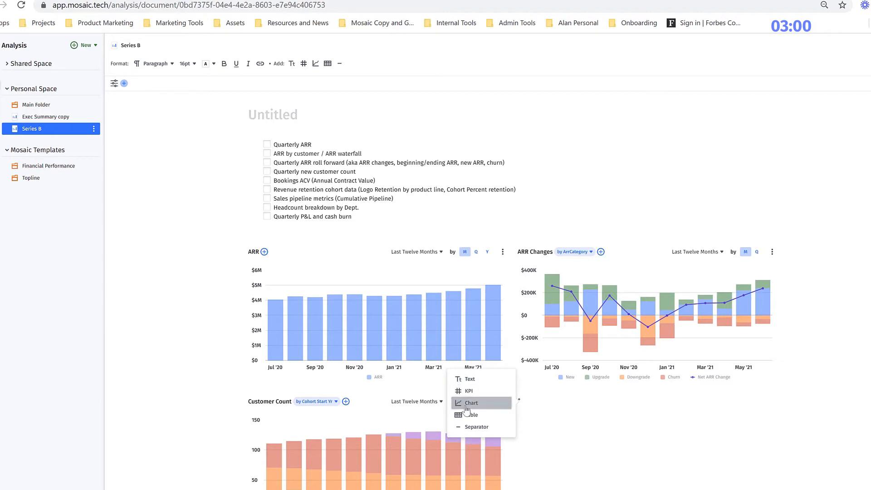
{"action": "key", "text": "Return"}
- Search the metrics for ARR and confirm the ARR metric for the new chart
{"action": "type", "text": "ARR"}
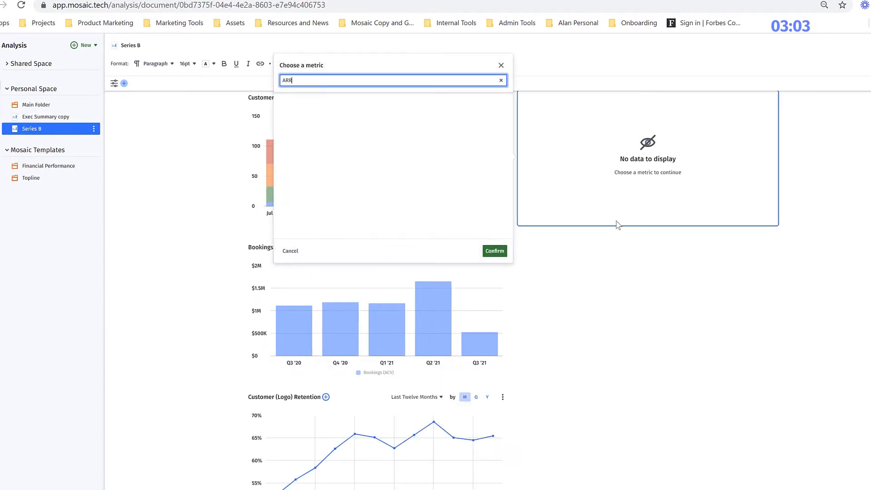
{"action": "left_click", "coordinate": [321, 200]}
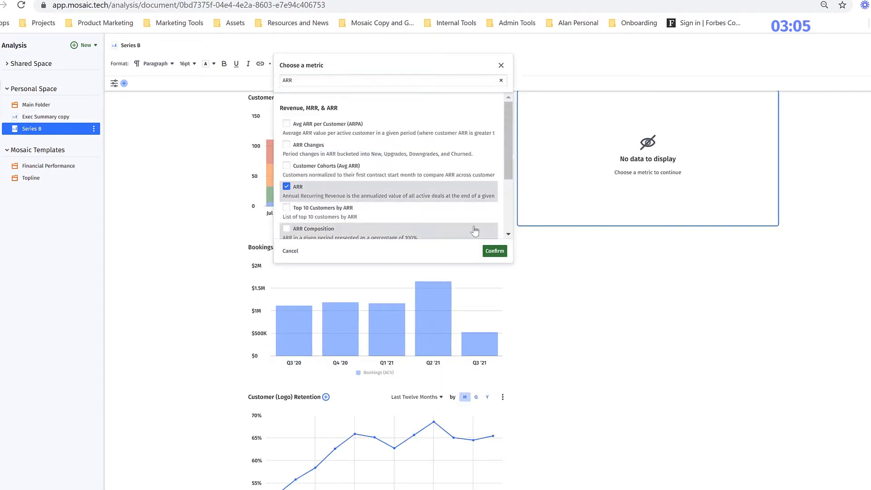
{"action": "left_click", "coordinate": [495, 251]}
- Swap the new ARR chart beside Customer Count to a table and break it down by Account Name
{"action": "scroll", "coordinate": [815, 318], "scroll_direction": "up", "scroll_amount": 4}
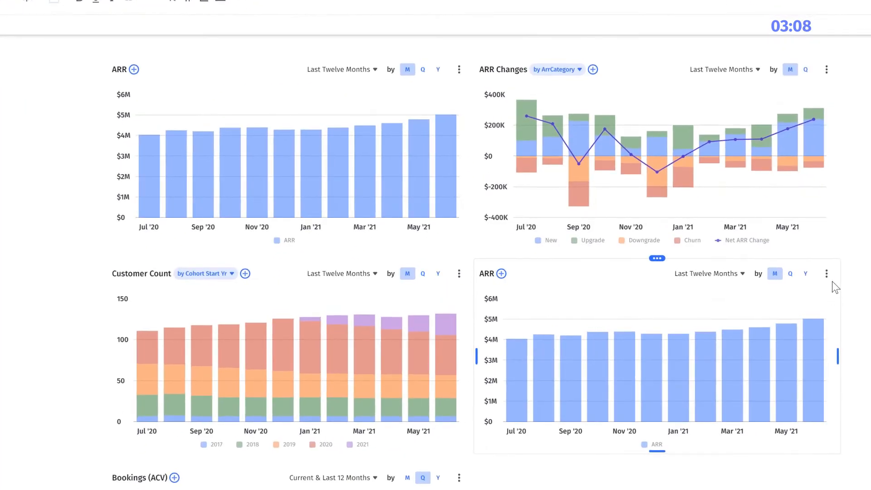
{"action": "left_click", "coordinate": [776, 270]}
{"action": "left_click", "coordinate": [833, 282]}
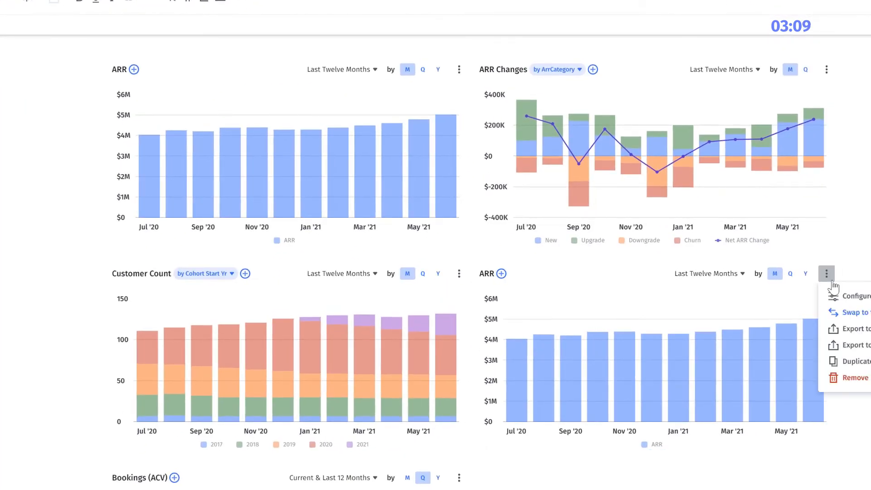
{"action": "left_click", "coordinate": [848, 312]}
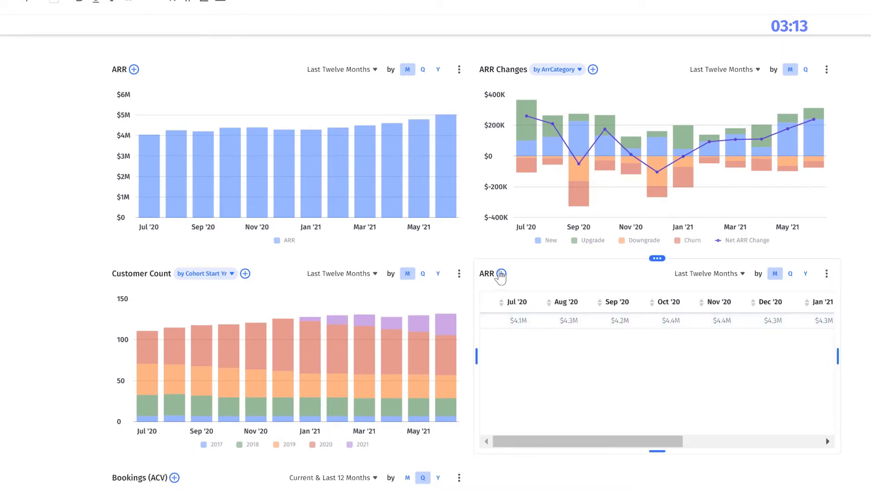
{"action": "left_click", "coordinate": [502, 274]}
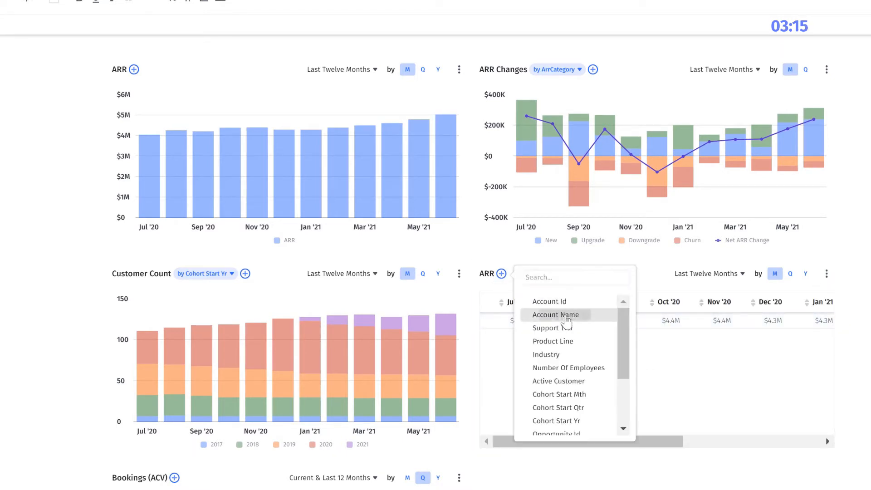
{"action": "left_click", "coordinate": [567, 317]}
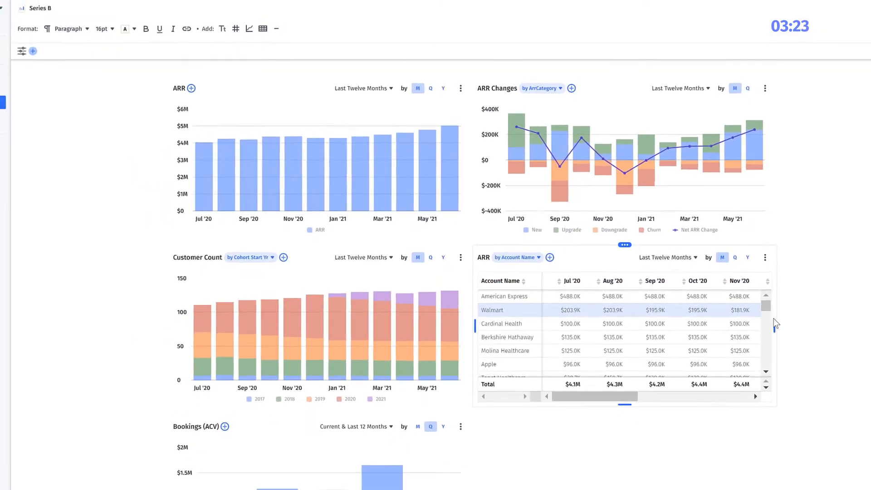
- Move the Customer (Logo) Retention chart into the empty space beside Bookings (ACV)
{"action": "scroll", "coordinate": [826, 350], "scroll_direction": "down", "scroll_amount": 5}
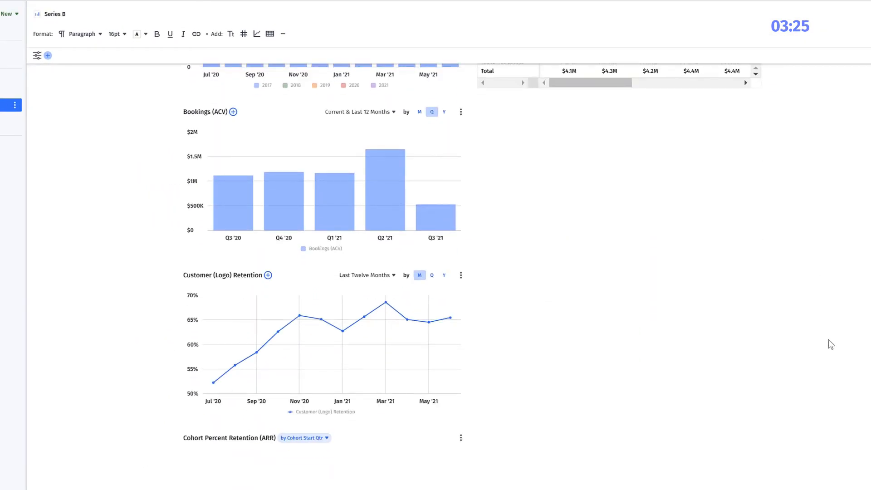
{"action": "scroll", "coordinate": [642, 338], "scroll_direction": "down", "scroll_amount": 3}
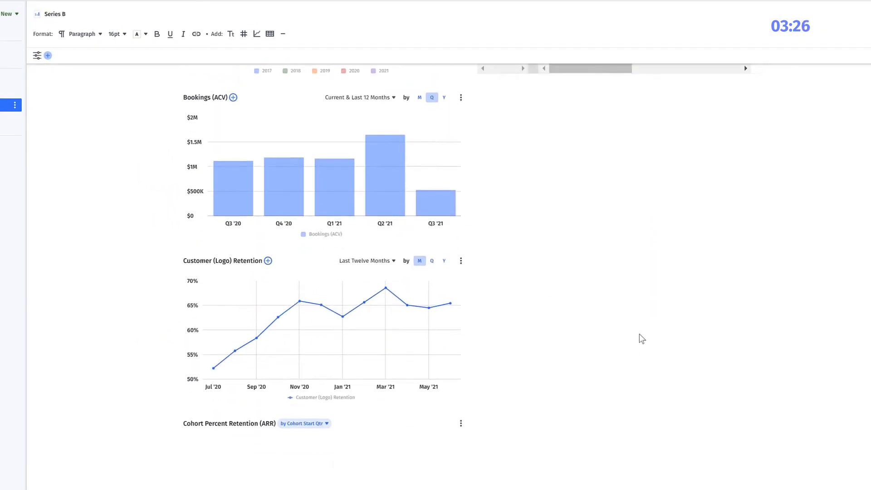
{"action": "scroll", "coordinate": [381, 301], "scroll_direction": "up", "scroll_amount": 5}
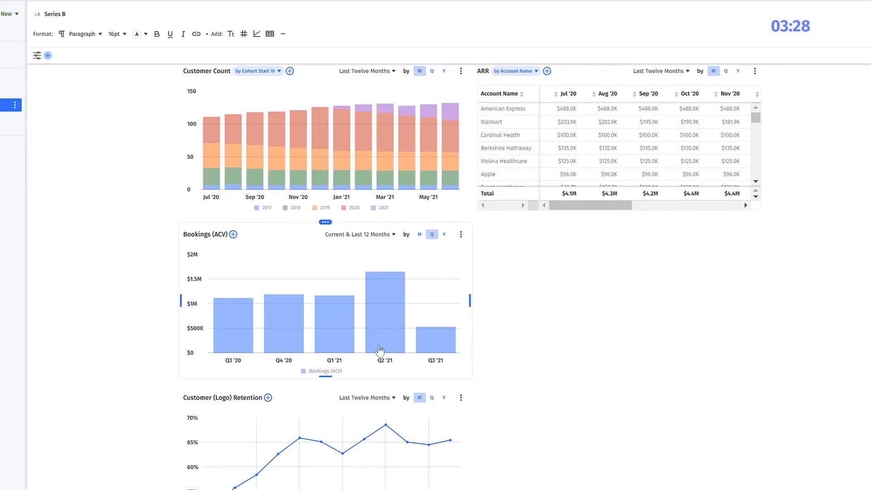
{"action": "mouse_move", "coordinate": [325, 395]}
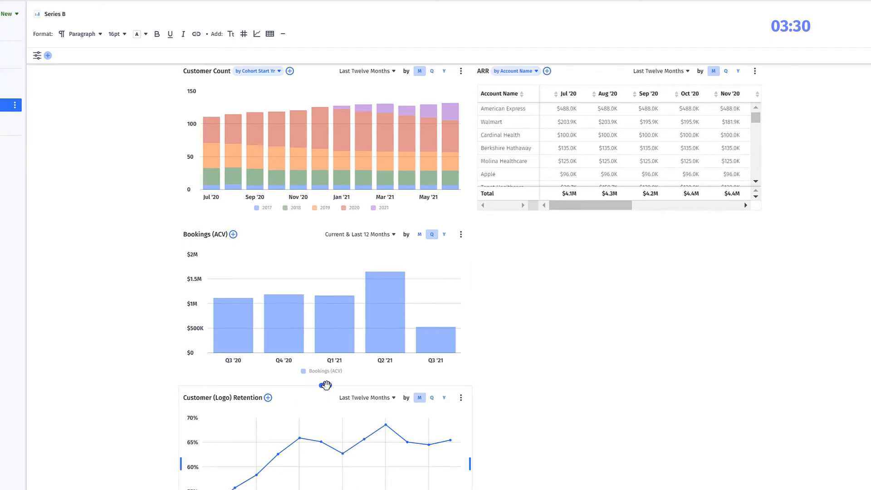
{"action": "left_click_drag", "start_coordinate": [444, 322], "coordinate": [469, 303]}
- Move the Cumulative Pipeline chart into the empty space beside Cohort Percent Retention (ARR)
{"action": "scroll", "coordinate": [523, 374], "scroll_direction": "down", "scroll_amount": 3}
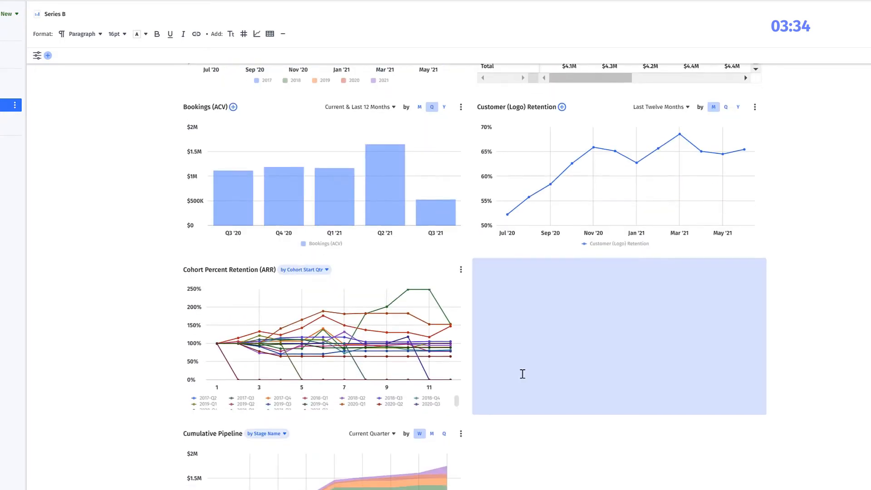
{"action": "scroll", "coordinate": [522, 374], "scroll_direction": "down", "scroll_amount": 1}
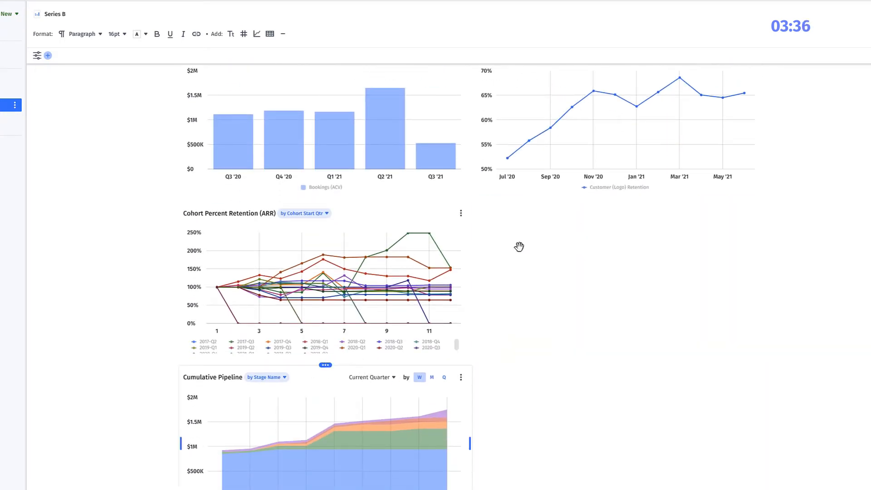
{"action": "left_click_drag", "start_coordinate": [519, 247], "coordinate": [501, 256]}
{"action": "left_click_drag", "start_coordinate": [560, 261], "coordinate": [684, 277]}
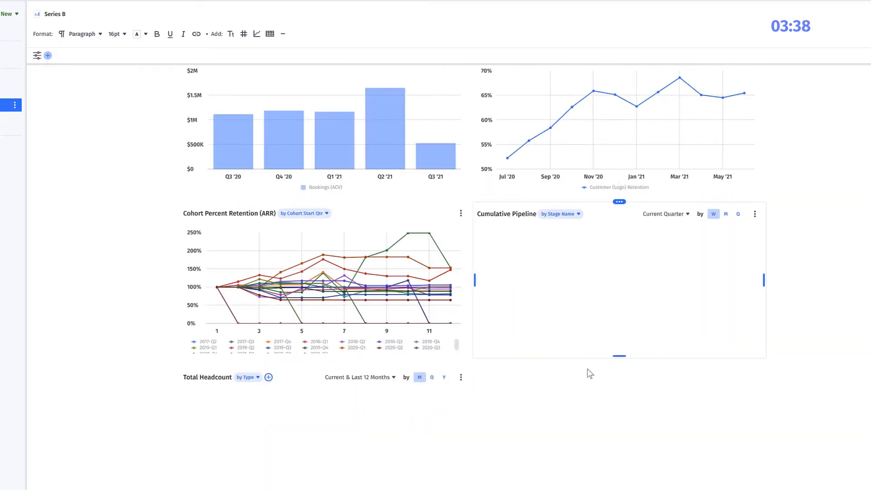
- Add a document-wide dynamic date range of Current & Last 12 Months, applied to every widget except Cohort Percent Retention (ARR)
{"action": "scroll", "coordinate": [391, 386], "scroll_direction": "down", "scroll_amount": 2}
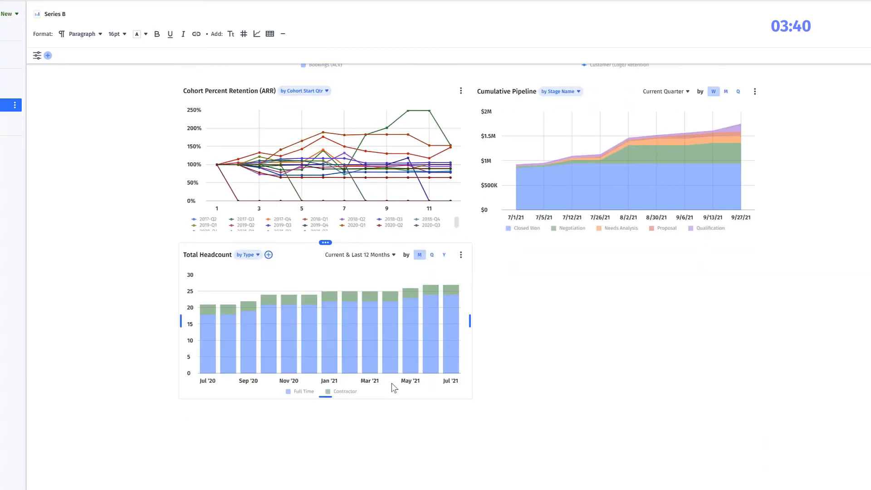
{"action": "scroll", "coordinate": [556, 369], "scroll_direction": "up", "scroll_amount": 3}
{"action": "scroll", "coordinate": [556, 369], "scroll_direction": "up", "scroll_amount": 8}
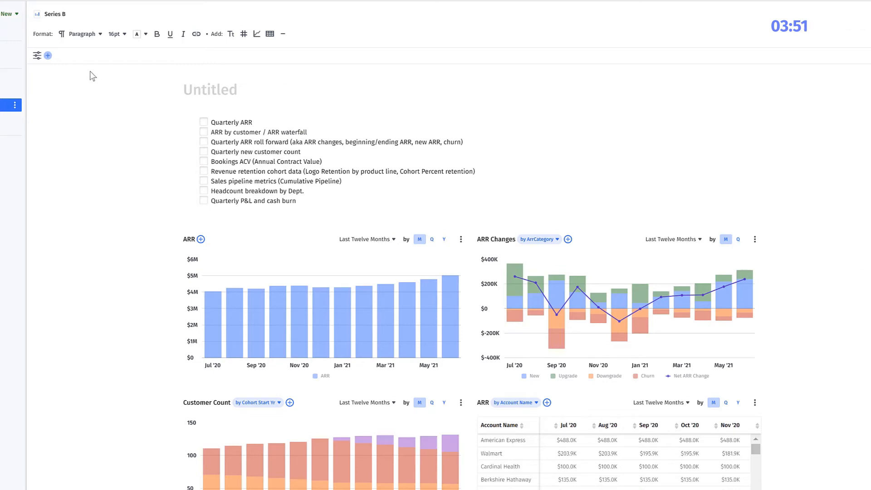
{"action": "left_click", "coordinate": [48, 56]}
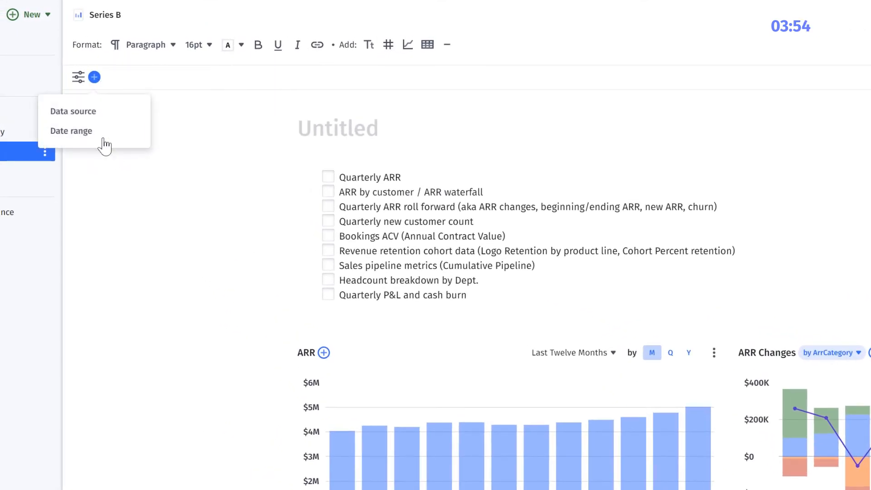
{"action": "left_click", "coordinate": [108, 133]}
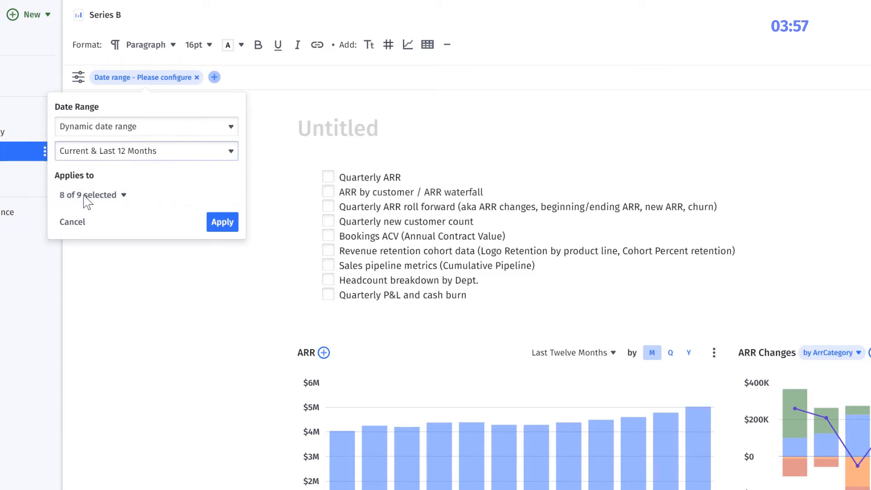
{"action": "left_click", "coordinate": [107, 197]}
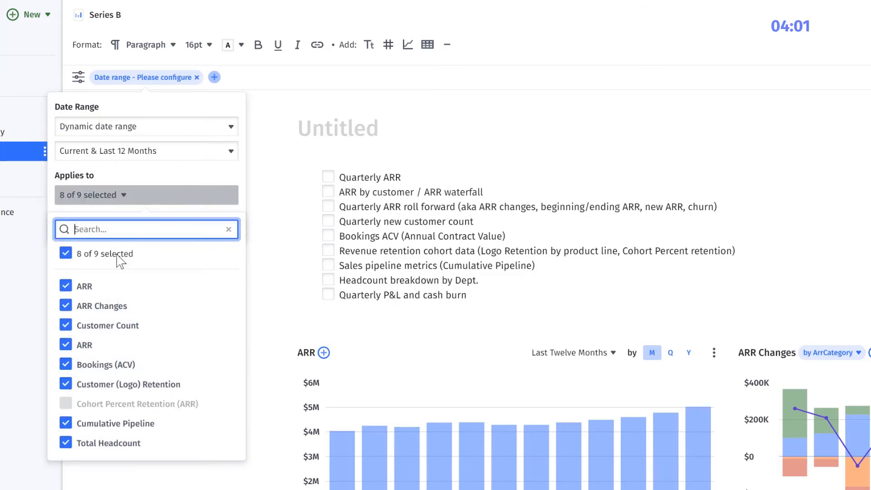
{"action": "left_click", "coordinate": [178, 187]}
{"action": "left_click", "coordinate": [222, 219]}
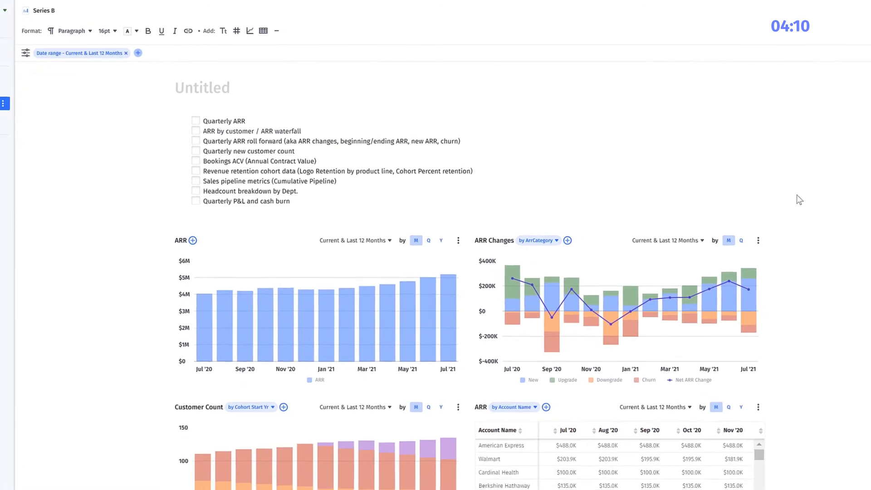
- Break down the ARR chart beside ARR Changes by Product Line
{"action": "scroll", "coordinate": [634, 220], "scroll_direction": "down", "scroll_amount": 3}
{"action": "scroll", "coordinate": [633, 218], "scroll_direction": "up", "scroll_amount": 1}
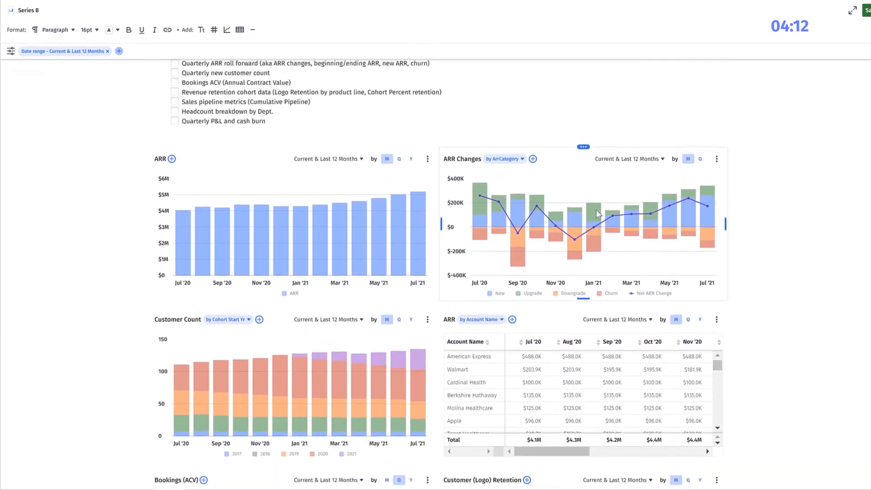
{"action": "scroll", "coordinate": [596, 213], "scroll_direction": "up", "scroll_amount": 2}
{"action": "left_click", "coordinate": [175, 155]}
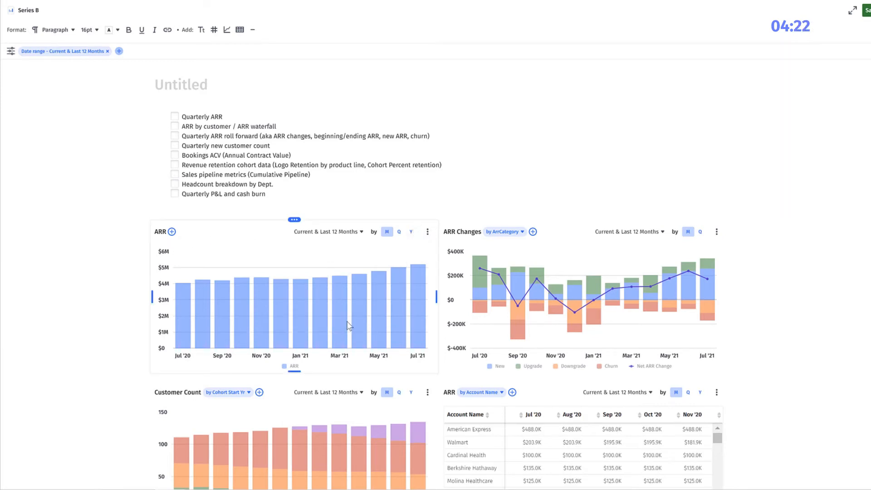
{"action": "left_click", "coordinate": [172, 233]}
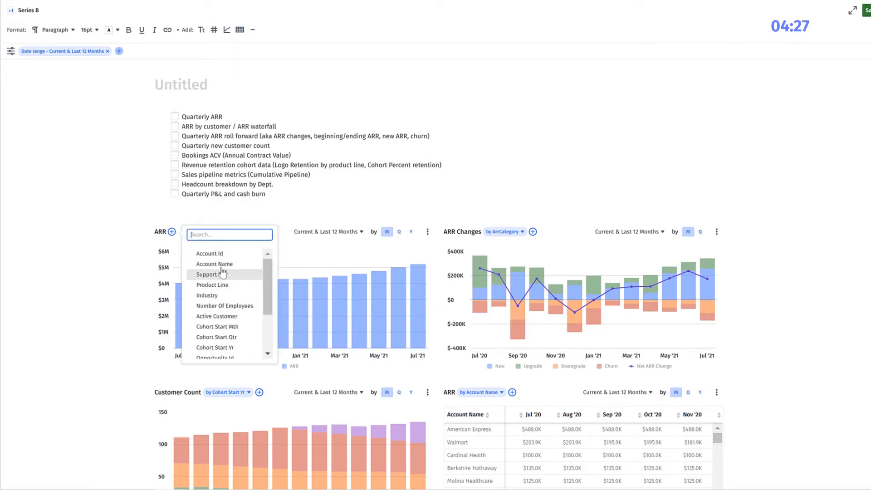
{"action": "key", "text": "Return"}
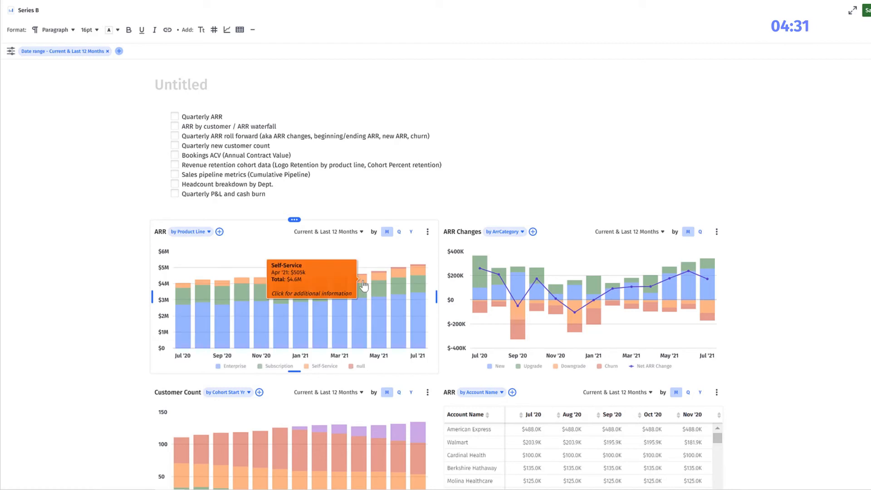
- Configure the ARR by Product Line chart to show total labels and growth rates, and save the settings
{"action": "left_click", "coordinate": [427, 232]}
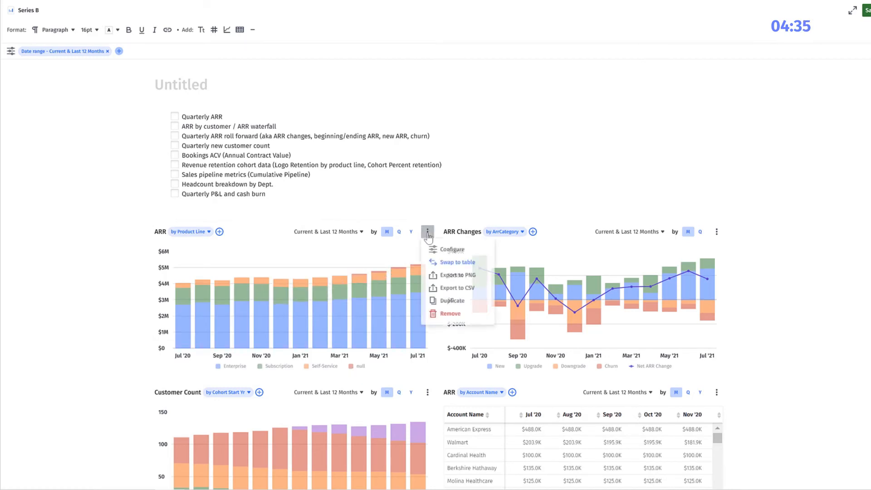
{"action": "left_click", "coordinate": [454, 249]}
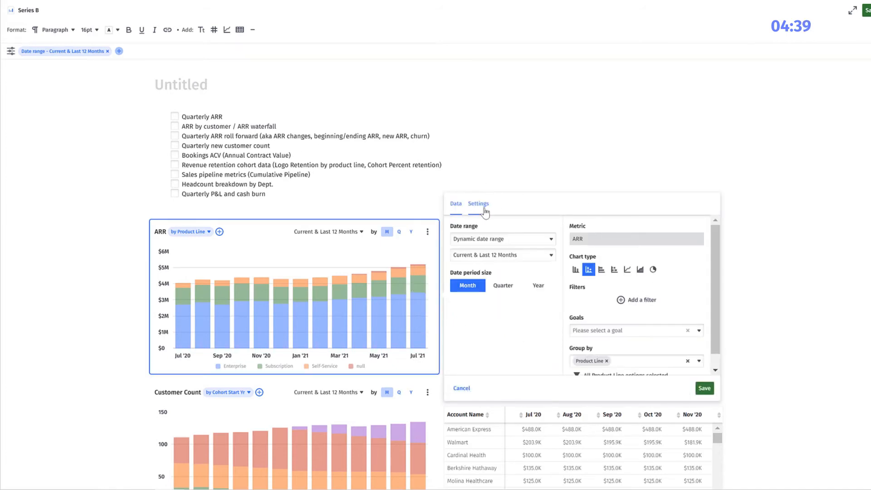
{"action": "left_click", "coordinate": [479, 204]}
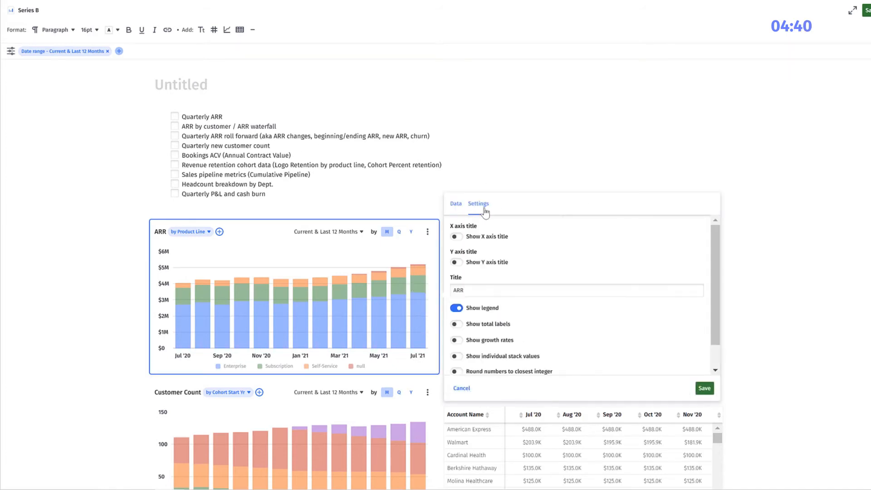
{"action": "left_click", "coordinate": [494, 344]}
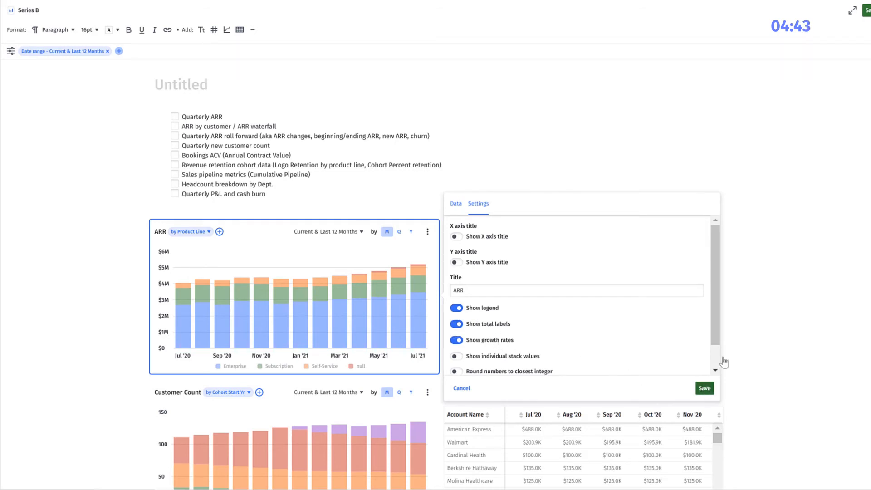
{"action": "left_click", "coordinate": [705, 388]}
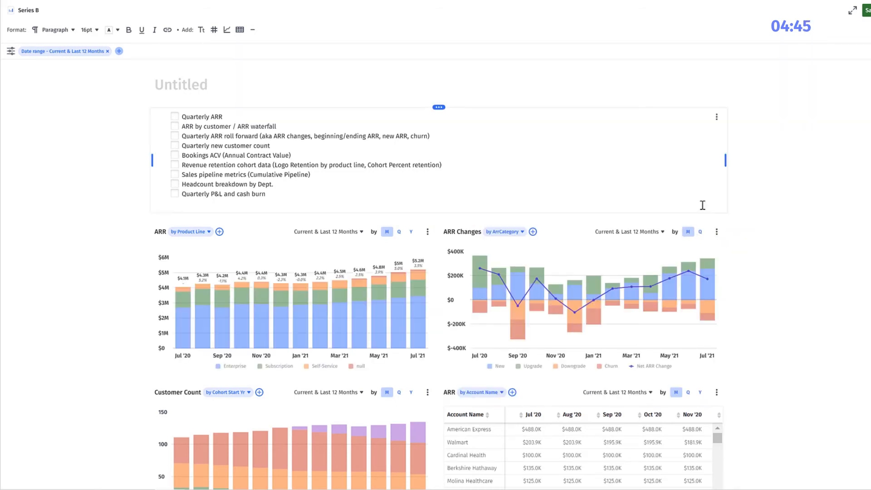
- Remove the Cohort Start Yr breakdown from the Customer Count chart
{"action": "scroll", "coordinate": [759, 217], "scroll_direction": "down", "scroll_amount": 1}
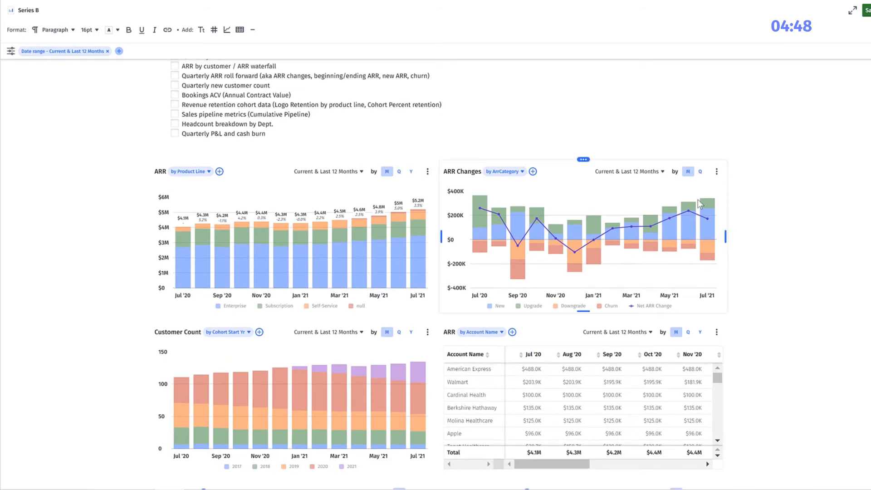
{"action": "scroll", "coordinate": [517, 200], "scroll_direction": "down", "scroll_amount": 1}
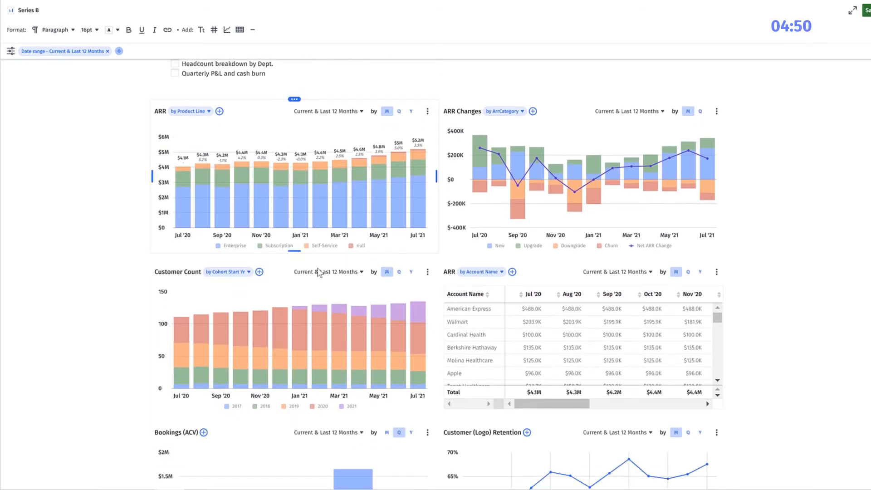
{"action": "left_click", "coordinate": [245, 273]}
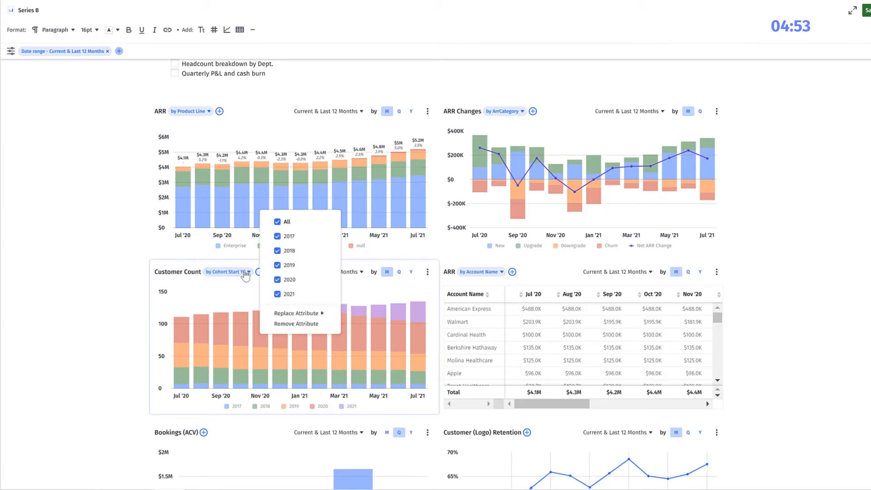
{"action": "left_click", "coordinate": [285, 324]}
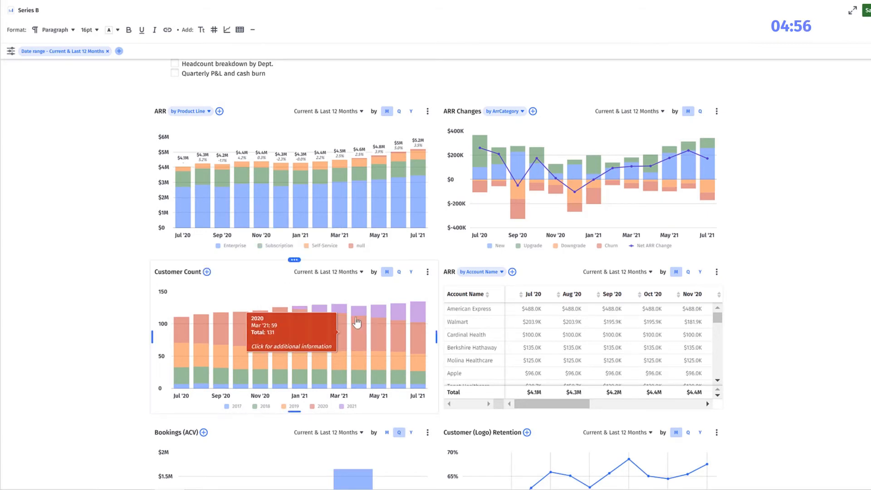
- Switch Customer Count, both ARR widgets, ARR Changes, Customer (Logo) Retention, Cumulative Pipeline and Total Headcount to quarterly periods
{"action": "left_click", "coordinate": [399, 271]}
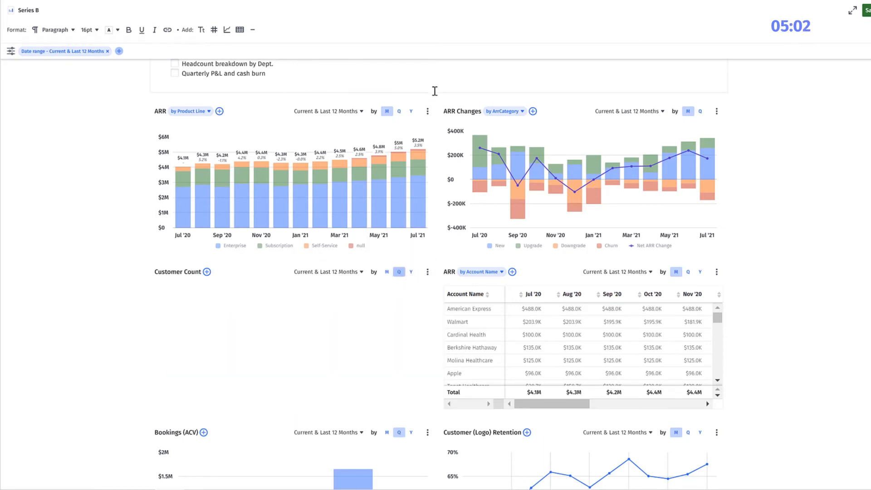
{"action": "left_click", "coordinate": [700, 113]}
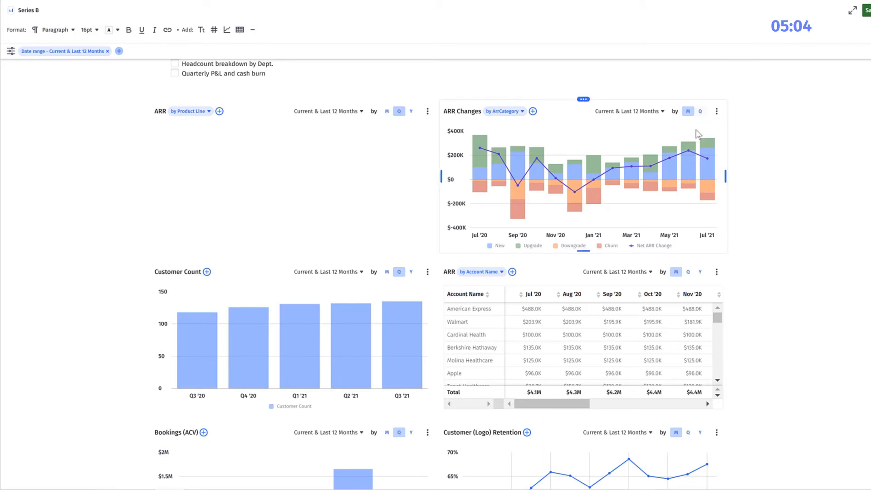
{"action": "left_click", "coordinate": [685, 272]}
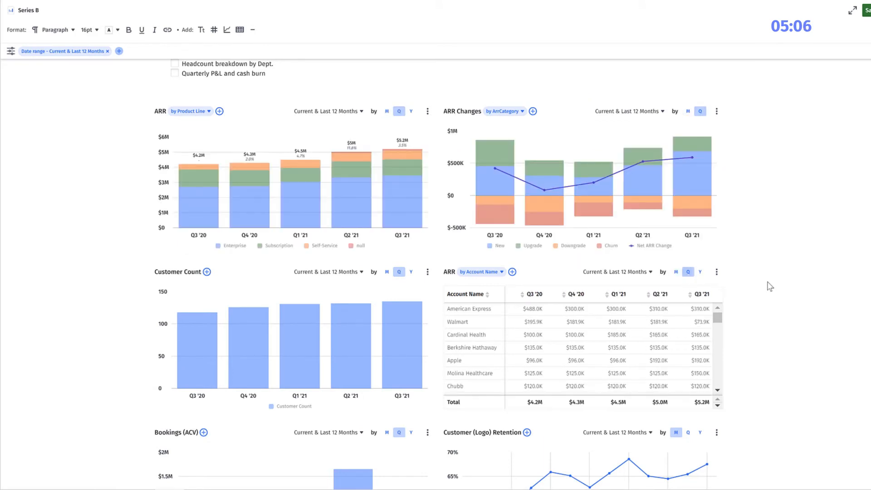
{"action": "scroll", "coordinate": [770, 286], "scroll_direction": "down", "scroll_amount": 3}
{"action": "left_click", "coordinate": [688, 313]}
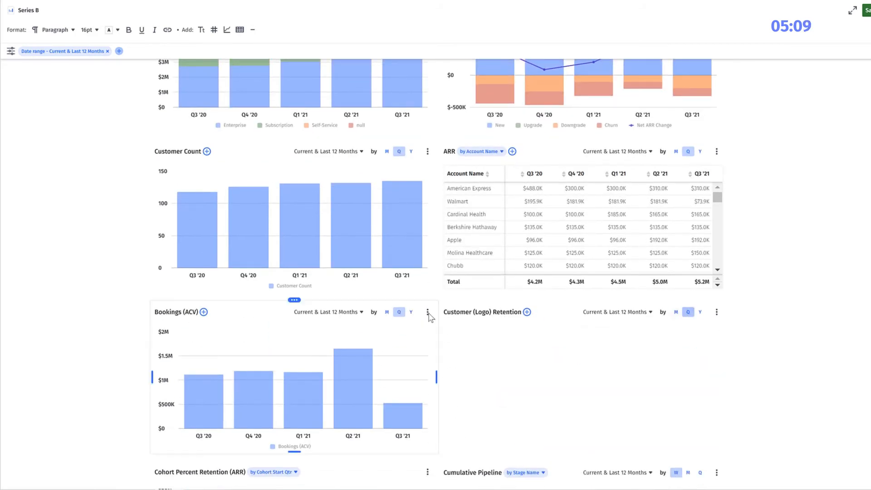
{"action": "scroll", "coordinate": [431, 318], "scroll_direction": "down", "scroll_amount": 5}
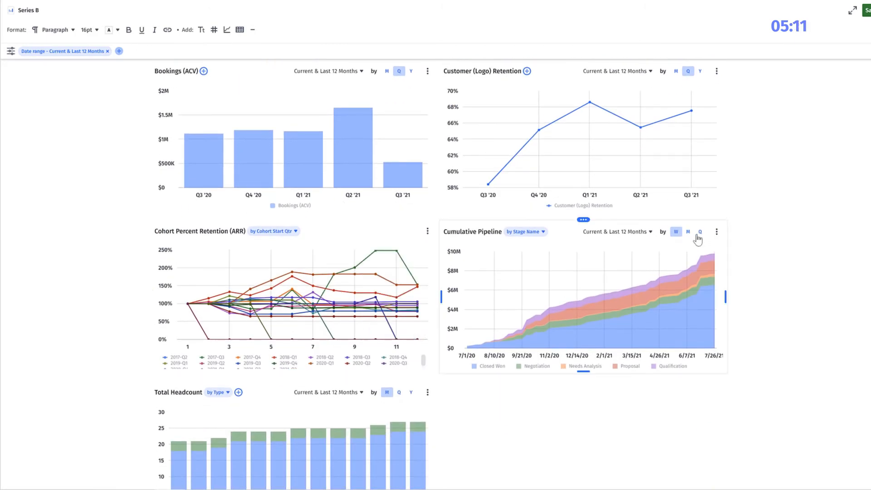
{"action": "left_click", "coordinate": [700, 231]}
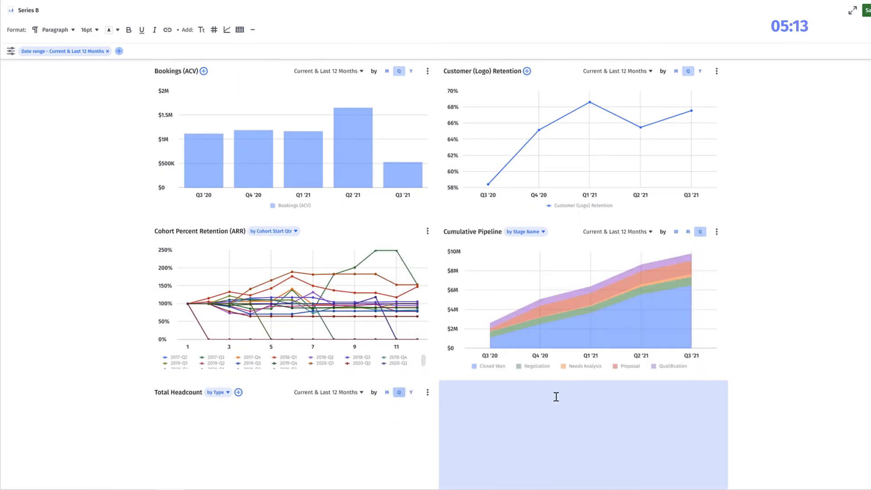
- Change Customer Count to a line chart, turn on its total labels, and save the configuration
{"action": "scroll", "coordinate": [536, 375], "scroll_direction": "up", "scroll_amount": 3}
{"action": "scroll", "coordinate": [536, 375], "scroll_direction": "up", "scroll_amount": 7}
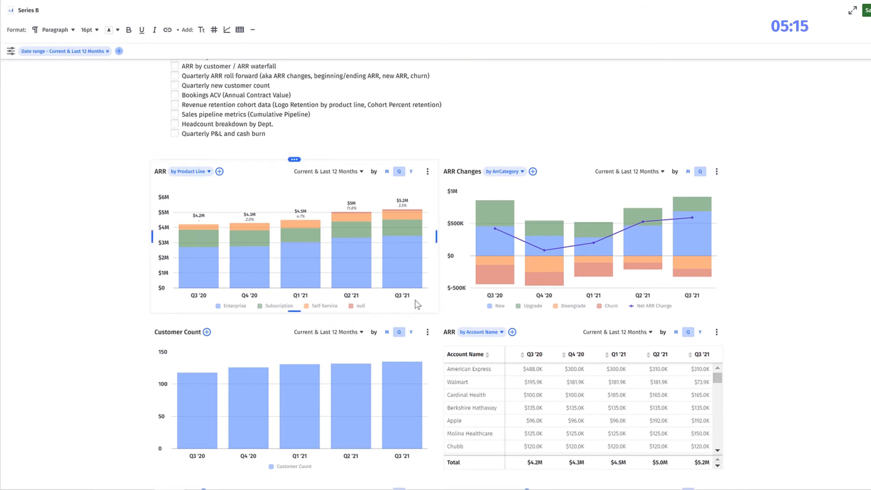
{"action": "left_click", "coordinate": [428, 333]}
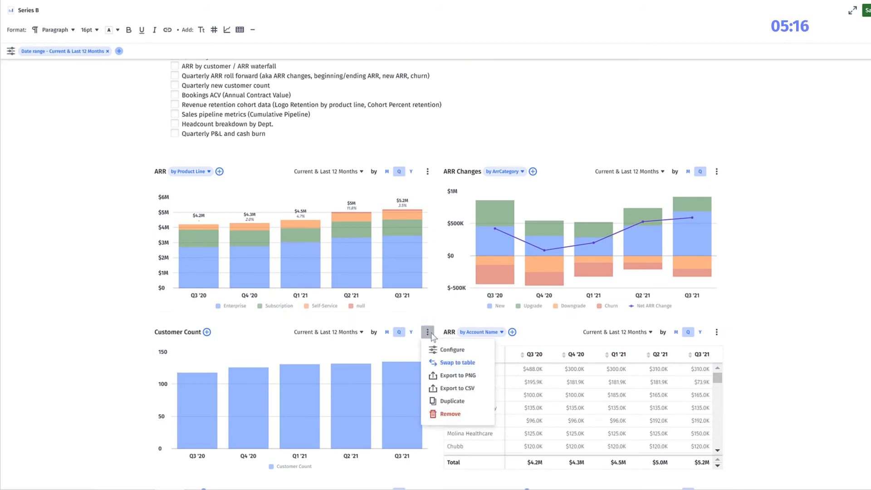
{"action": "left_click", "coordinate": [454, 350]}
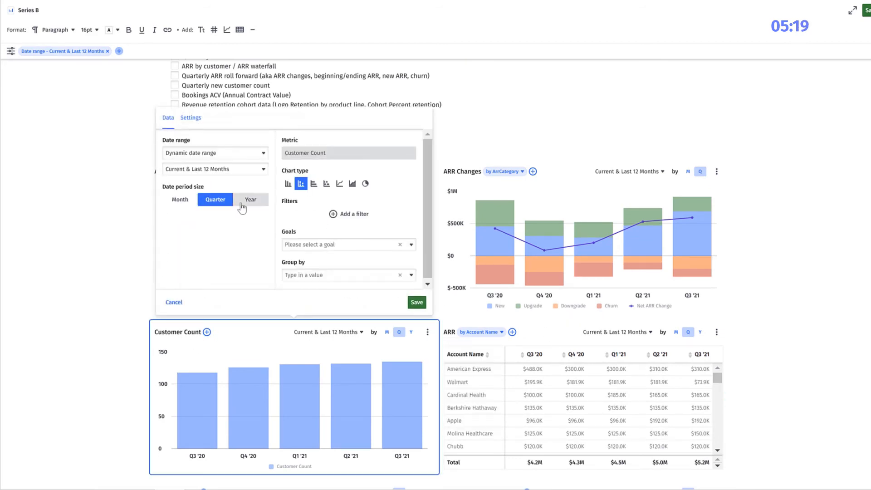
{"action": "left_click", "coordinate": [339, 185]}
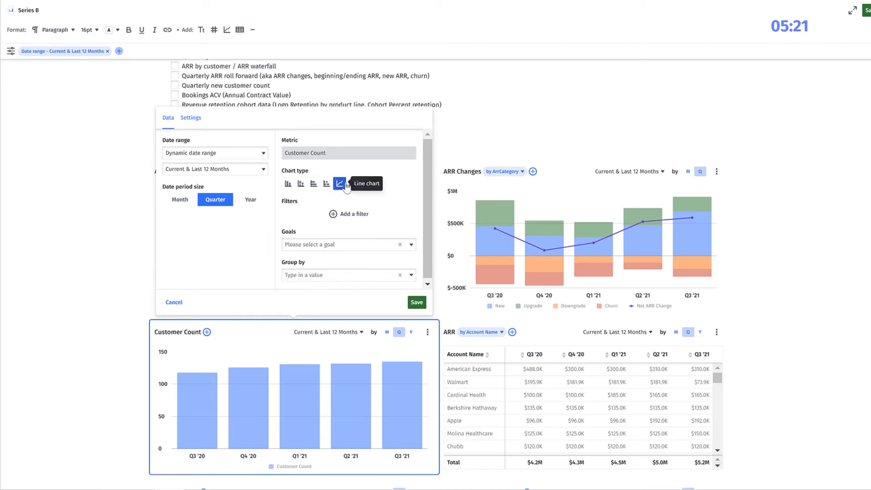
{"action": "left_click", "coordinate": [190, 119]}
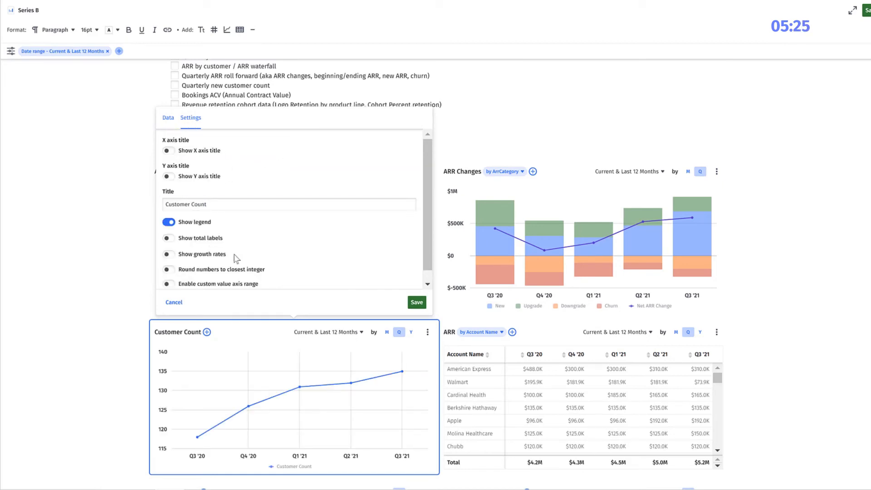
{"action": "left_click", "coordinate": [415, 302]}
- Turn on total labels for the Bookings (ACV) chart and save the configuration
{"action": "scroll", "coordinate": [390, 318], "scroll_direction": "down", "scroll_amount": 4}
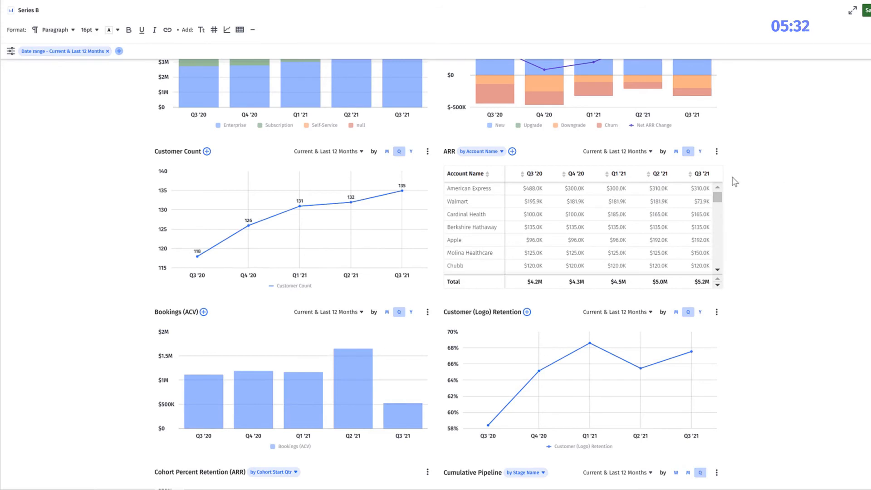
{"action": "scroll", "coordinate": [330, 315], "scroll_direction": "down", "scroll_amount": 1}
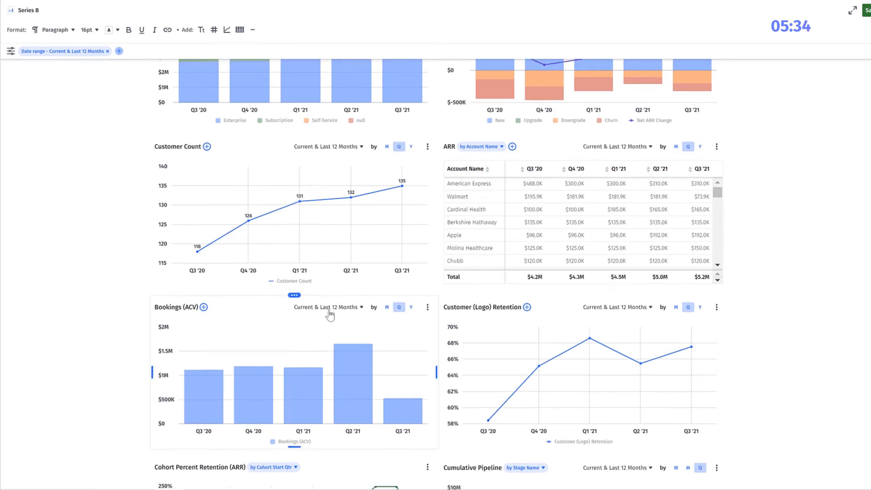
{"action": "scroll", "coordinate": [330, 315], "scroll_direction": "down", "scroll_amount": 3}
{"action": "left_click", "coordinate": [429, 192]}
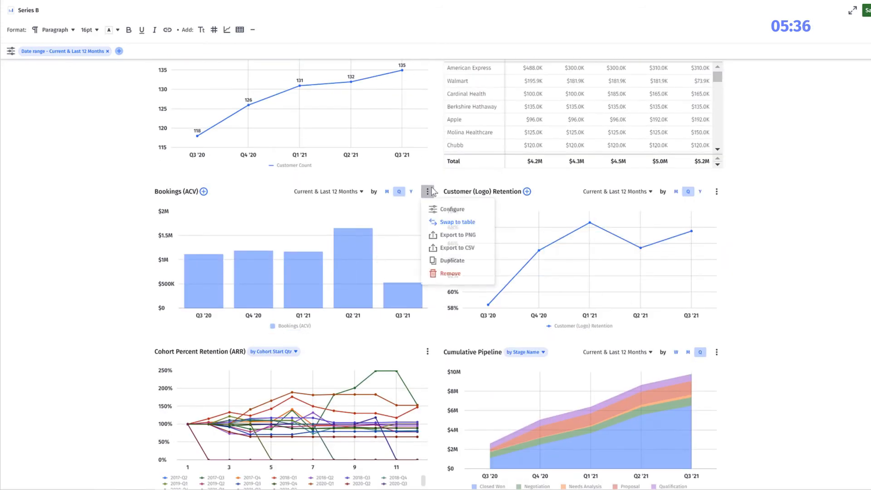
{"action": "key", "text": "Escape"}
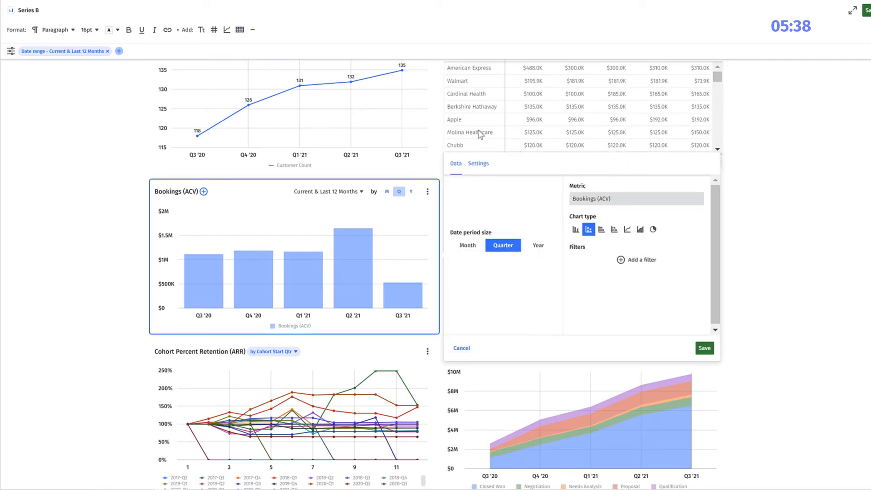
{"action": "left_click", "coordinate": [479, 163]}
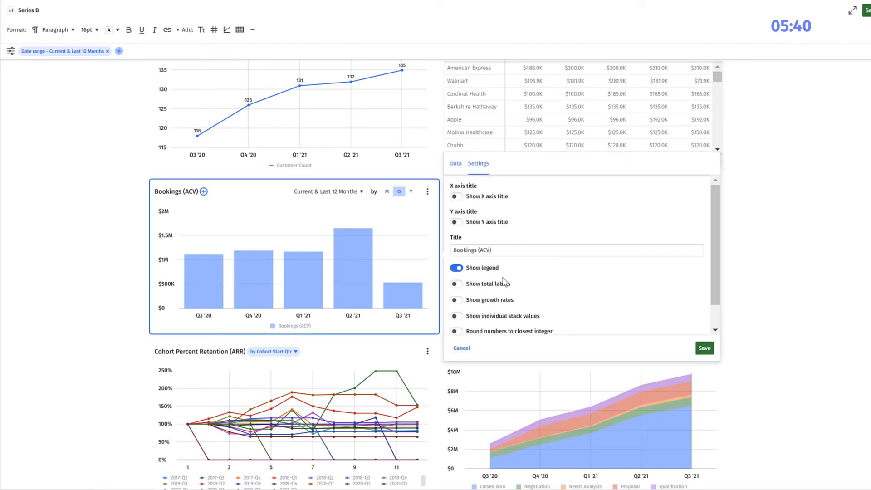
{"action": "left_click", "coordinate": [703, 349]}
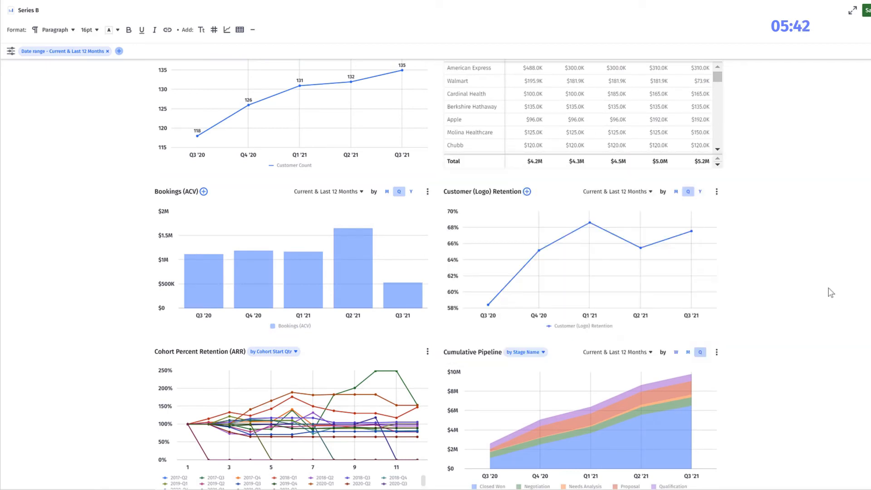
- Break down the Customer (Logo) Retention chart by Product Line
{"action": "scroll", "coordinate": [827, 292], "scroll_direction": "down", "scroll_amount": 3}
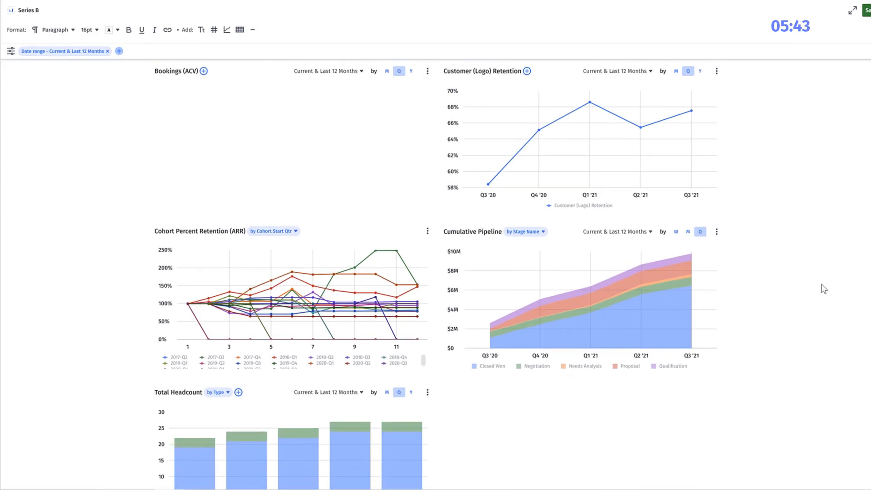
{"action": "left_click", "coordinate": [527, 72]}
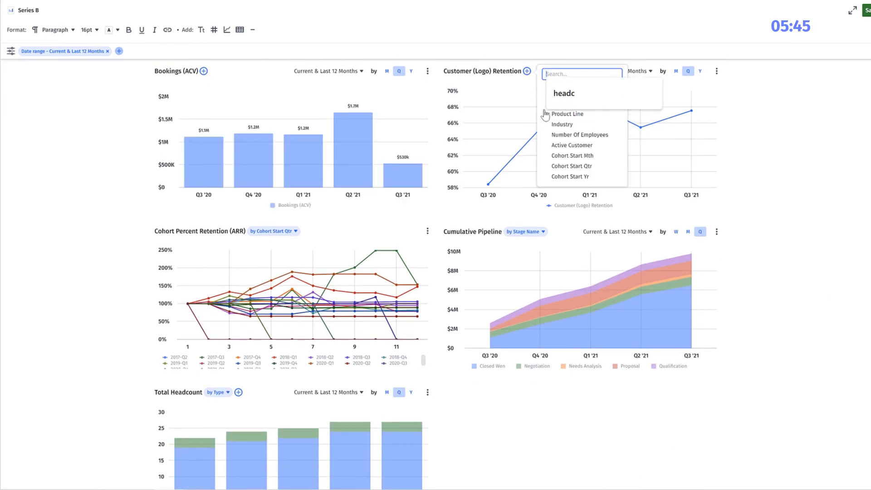
{"action": "left_click", "coordinate": [585, 114]}
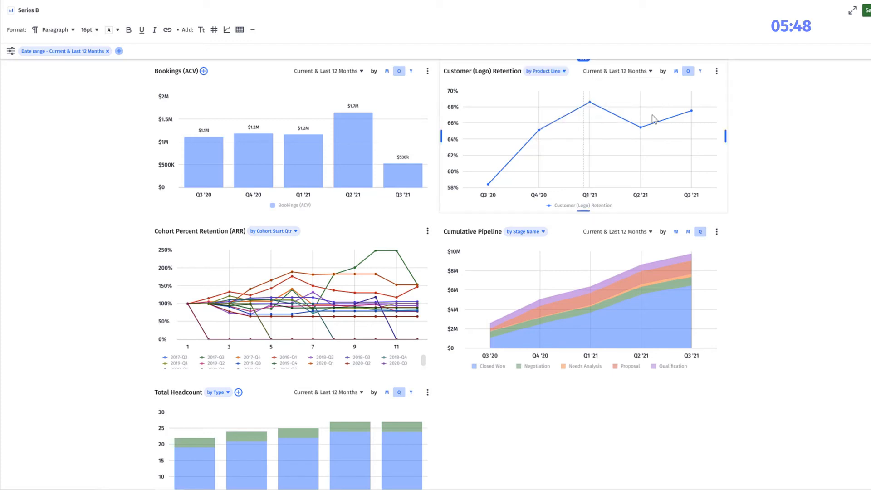
- Swap the Cohort Percent Retention (ARR) chart to a table
{"action": "scroll", "coordinate": [757, 113], "scroll_direction": "up", "scroll_amount": 1}
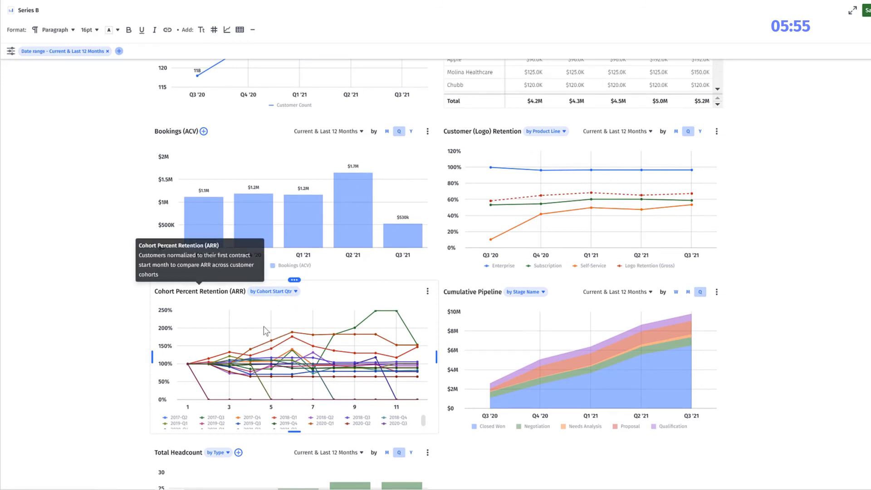
{"action": "scroll", "coordinate": [282, 295], "scroll_direction": "down", "scroll_amount": 1}
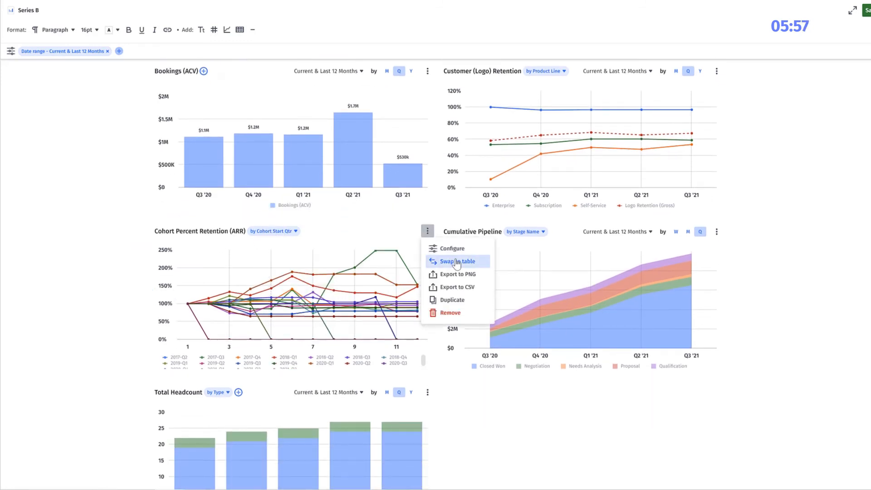
{"action": "left_click", "coordinate": [457, 267]}
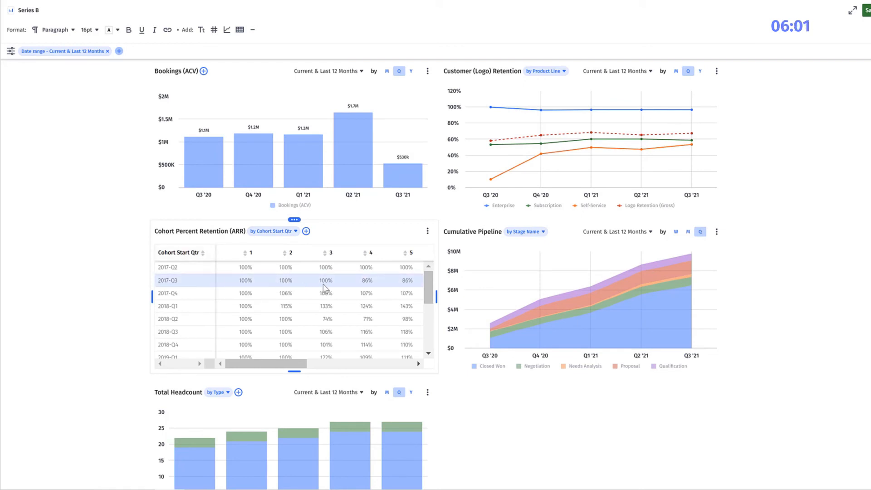
- Turn on total labels for the Total Headcount chart and save the configuration
{"action": "scroll", "coordinate": [362, 300], "scroll_direction": "down", "scroll_amount": 1}
{"action": "scroll", "coordinate": [822, 235], "scroll_direction": "down", "scroll_amount": 1}
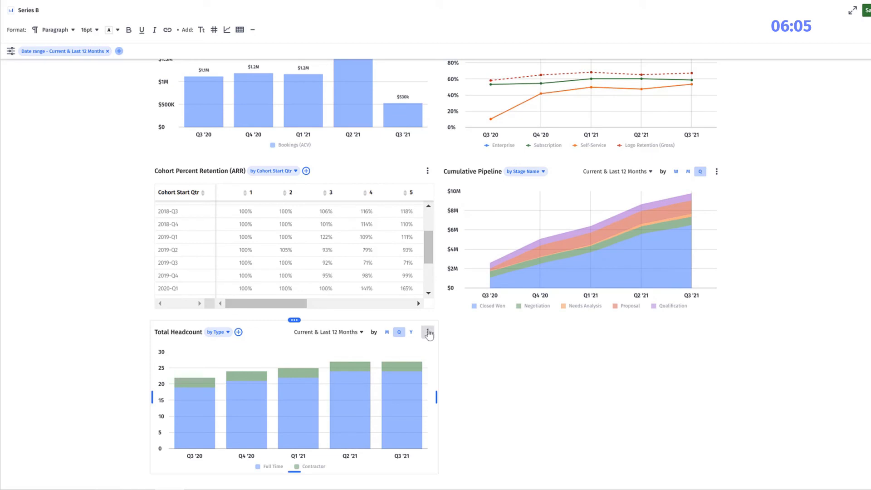
{"action": "left_click", "coordinate": [428, 333]}
{"action": "left_click", "coordinate": [191, 119]}
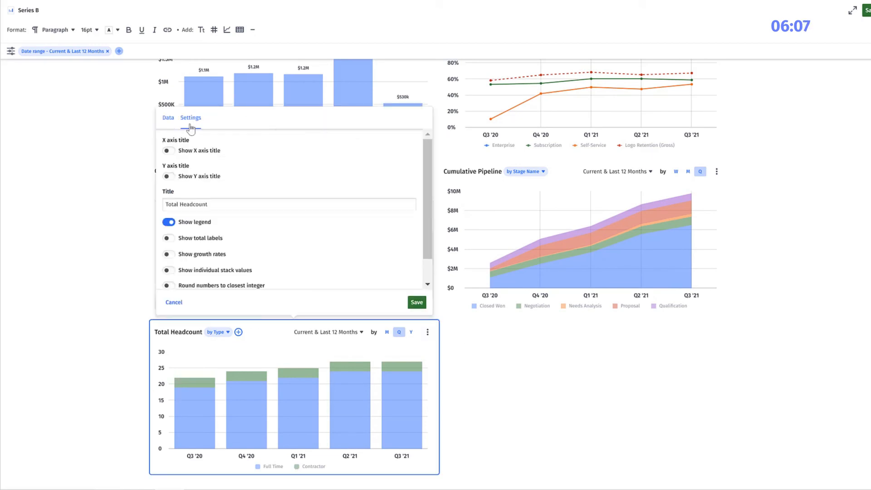
{"action": "left_click", "coordinate": [417, 307]}
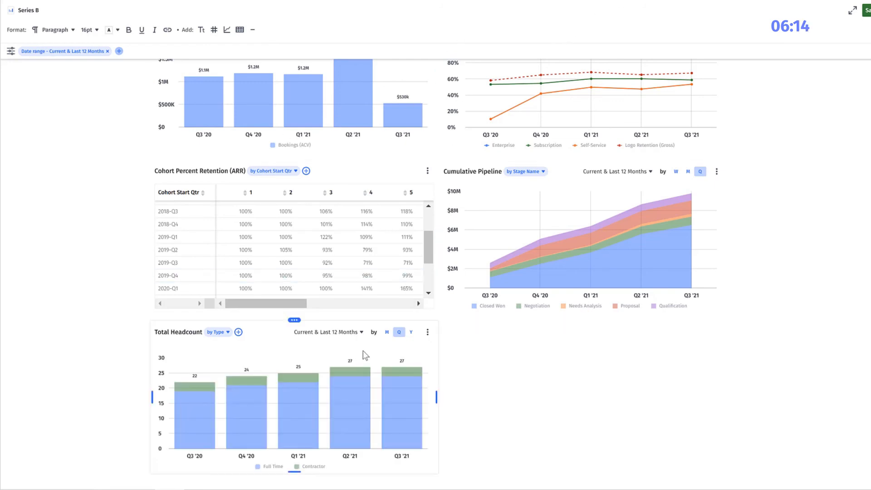
- Check off every investor checklist item from Quarterly ARR through Headcount breakdown by Dept., and save the Series B analysis
{"action": "scroll", "coordinate": [528, 295], "scroll_direction": "up", "scroll_amount": 3}
{"action": "scroll", "coordinate": [528, 295], "scroll_direction": "up", "scroll_amount": 7}
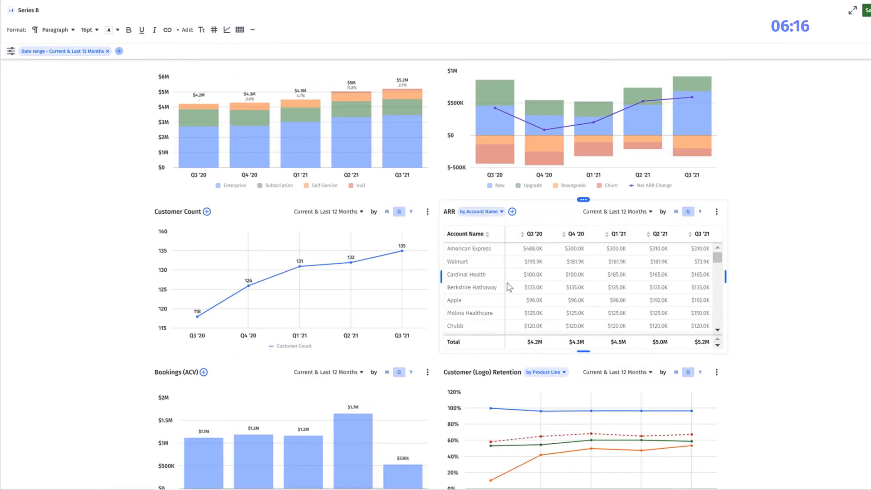
{"action": "left_click", "coordinate": [174, 117]}
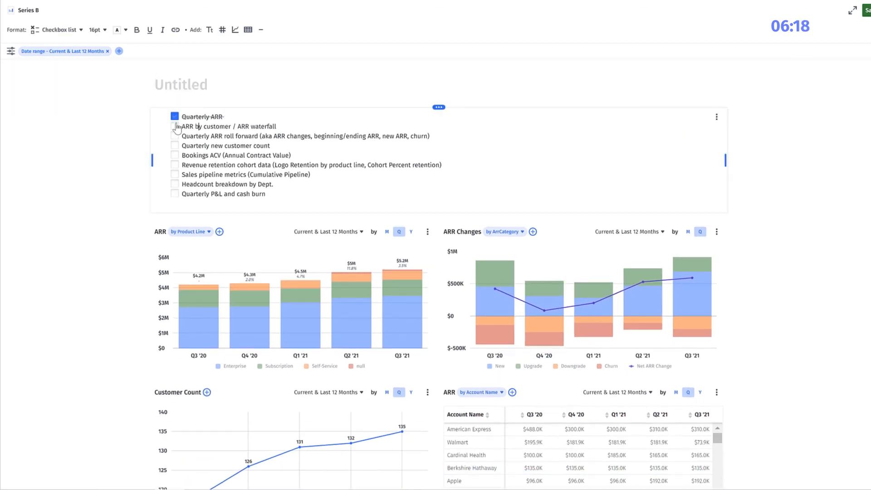
{"action": "left_click", "coordinate": [174, 126]}
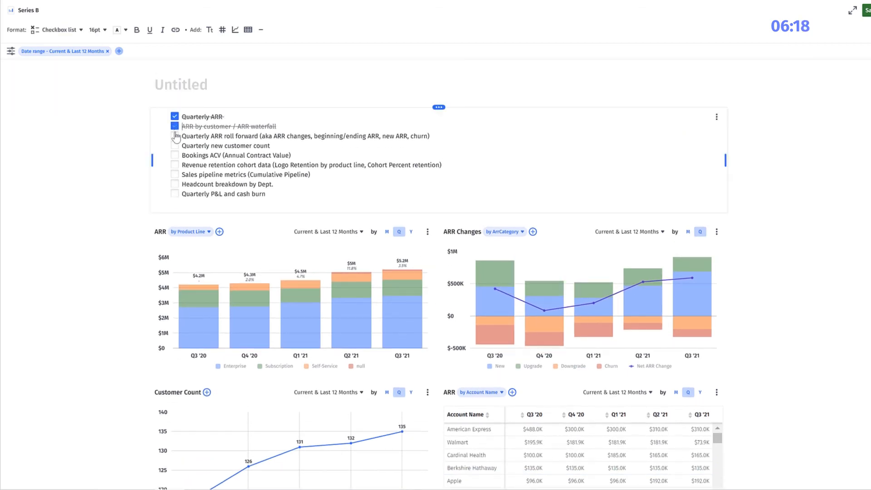
{"action": "left_click", "coordinate": [175, 184]}
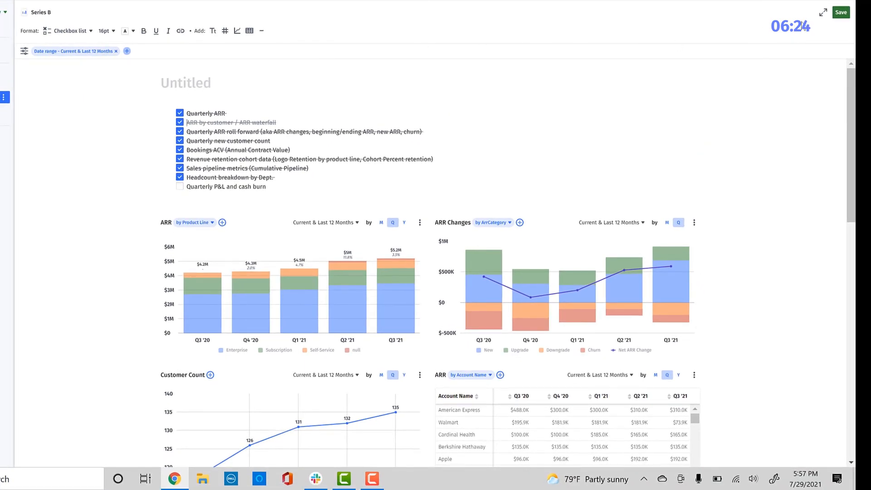
{"action": "left_click", "coordinate": [841, 13]}
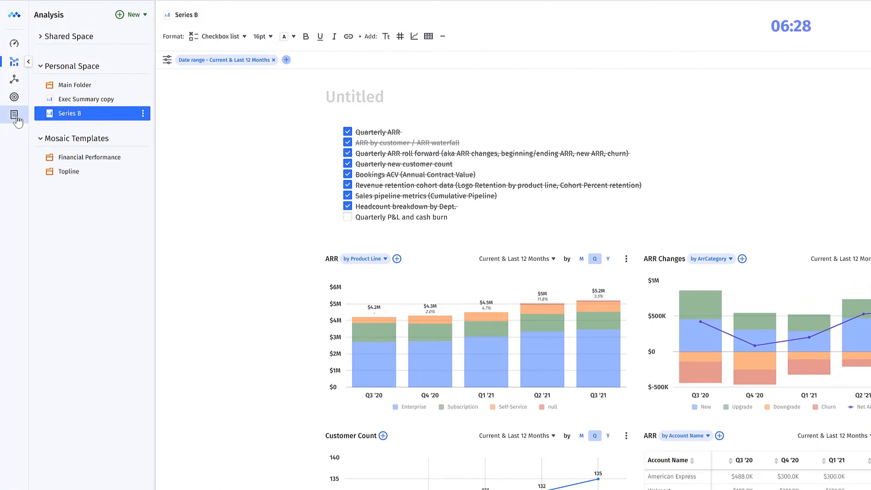
- Open the Income Statement in the financial statements and switch it to quarterly periods
{"action": "left_click", "coordinate": [15, 115]}
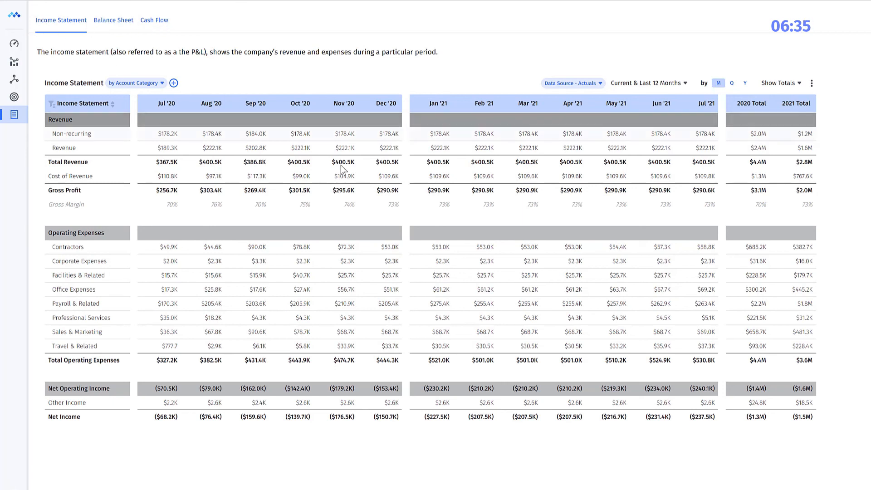
{"action": "left_click", "coordinate": [731, 84]}
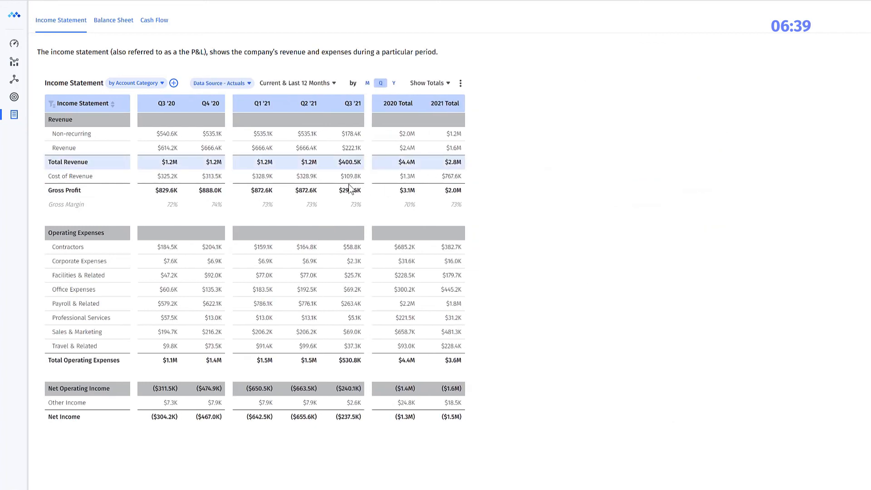